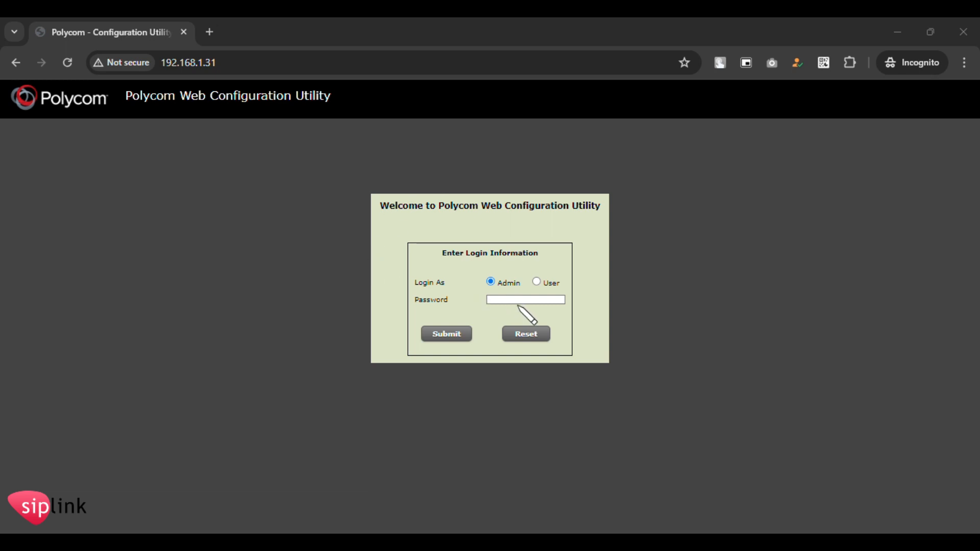
# Step: Log in as Admin with the account password and open the settings of Line 1
pyautogui.click(510, 300)
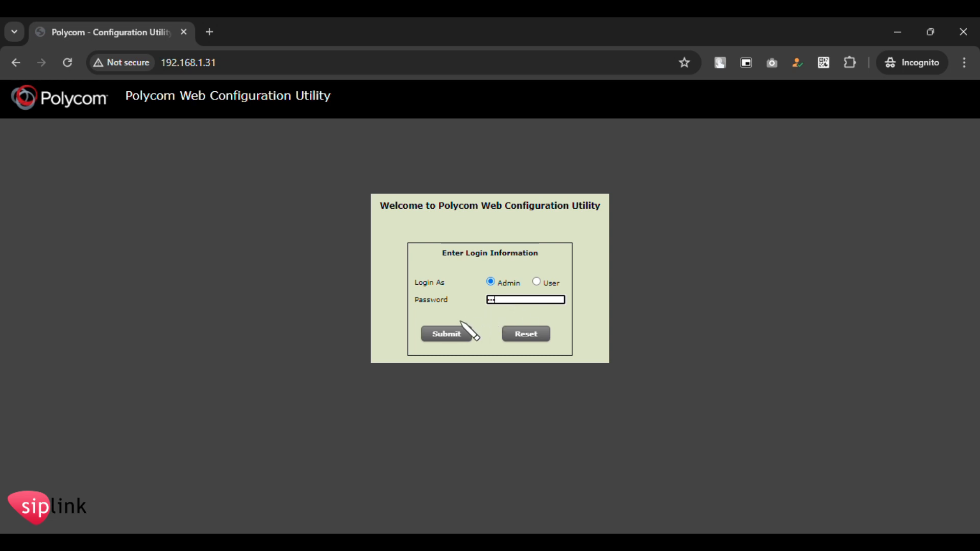
pyautogui.click(450, 336)
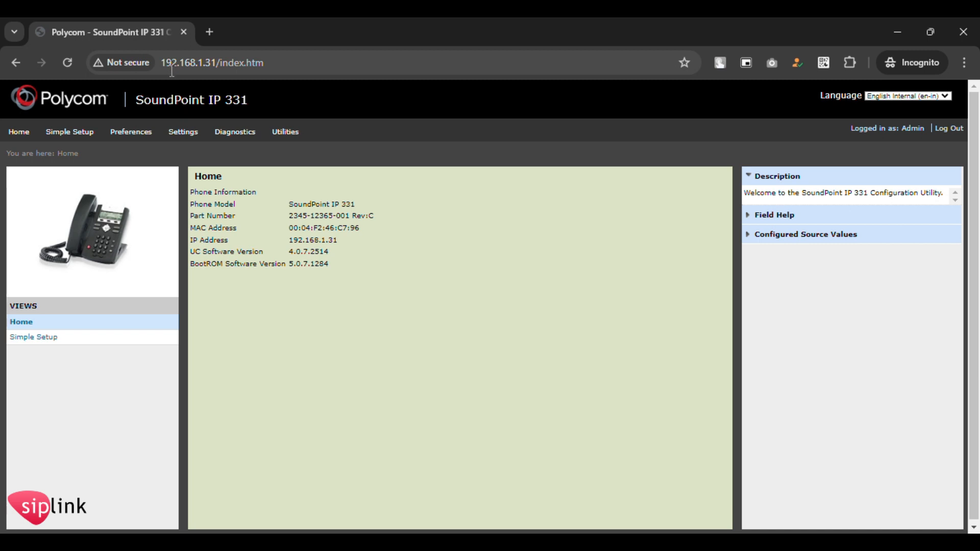
pyautogui.click(183, 132)
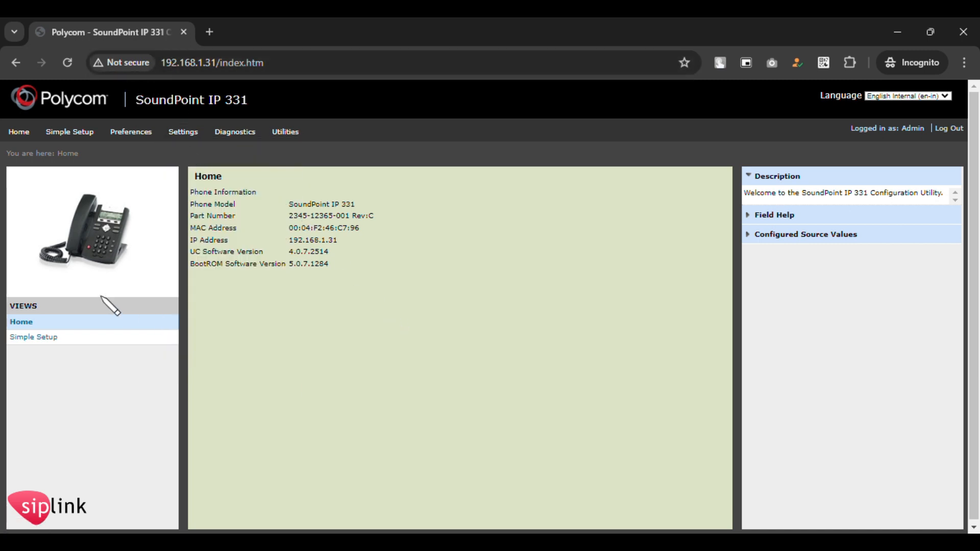
pyautogui.moveTo(182, 143)
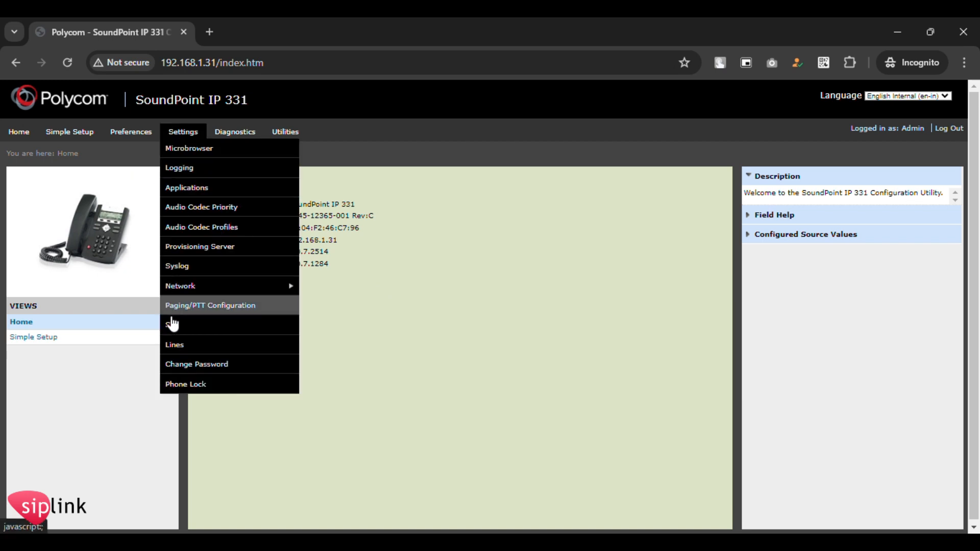
pyautogui.click(173, 344)
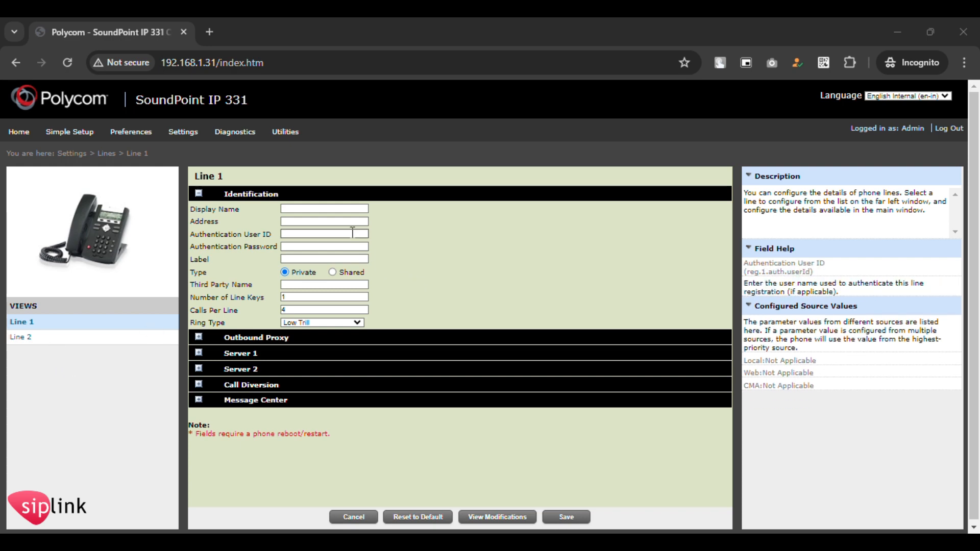
# Step: Copy the username from the credentials note in Notepad into Line 1's Display Name, Address and Authentication User ID
pyautogui.hotkey('alt', 'Tab')
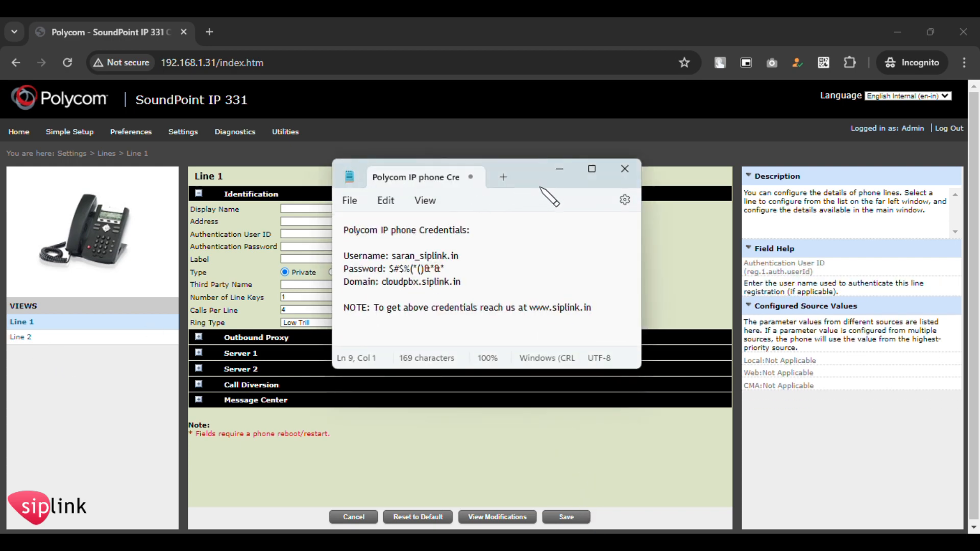
pyautogui.moveTo(532, 176); pyautogui.dragTo(760, 206)
pyautogui.moveTo(690, 286); pyautogui.dragTo(620, 287)
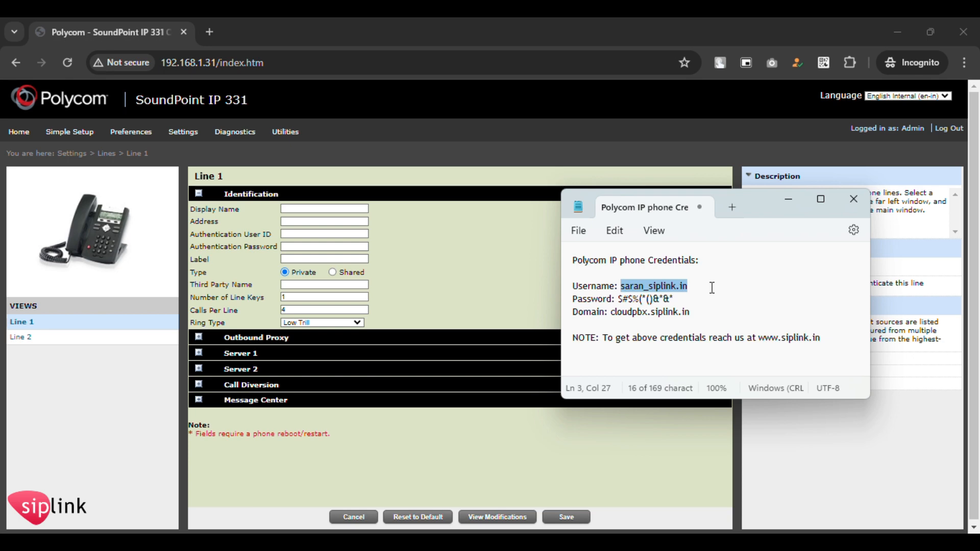
pyautogui.moveTo(695, 289); pyautogui.dragTo(629, 288)
pyautogui.hotkey('ctrl', 'c')
pyautogui.click(320, 209)
pyautogui.hotkey('ctrl', 'v')
pyautogui.click(288, 222)
pyautogui.hotkey('ctrl', 'v')
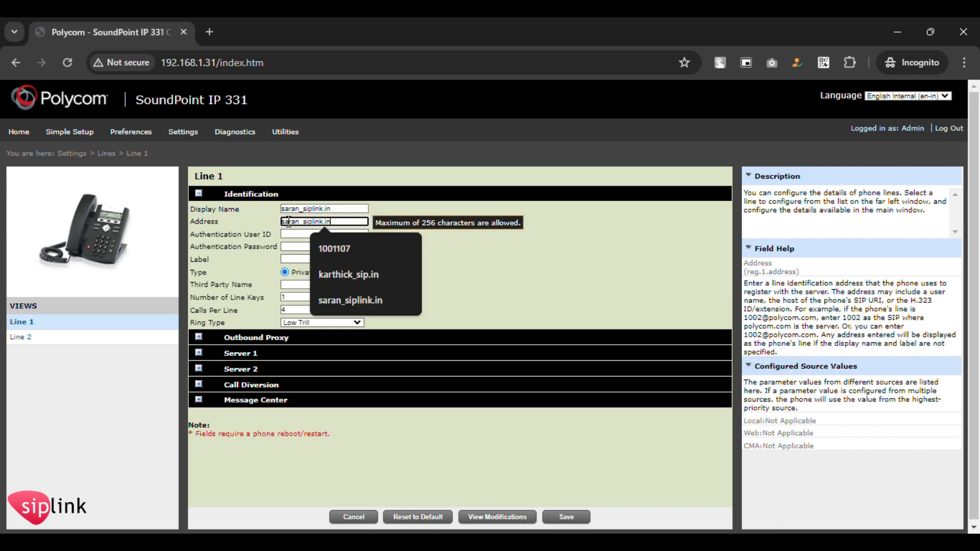
pyautogui.click(297, 233)
pyautogui.hotkey('ctrl', 'v')
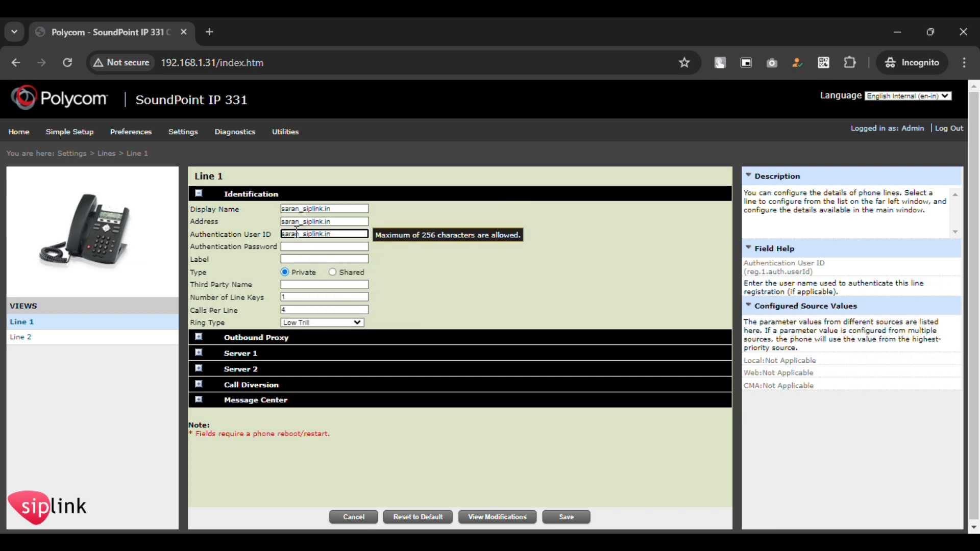
# Step: Set the label of Line 1 to 777
pyautogui.click(300, 260)
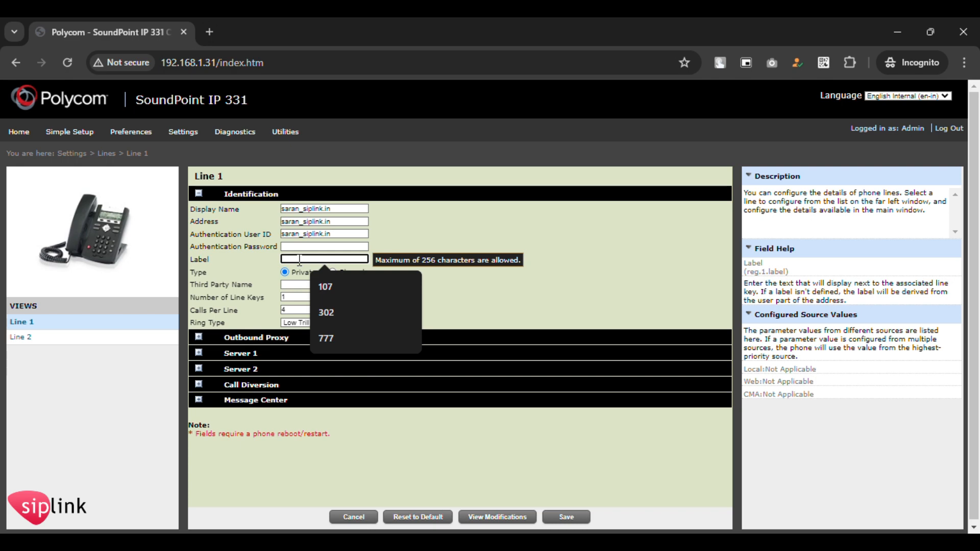
pyautogui.write('Saran')
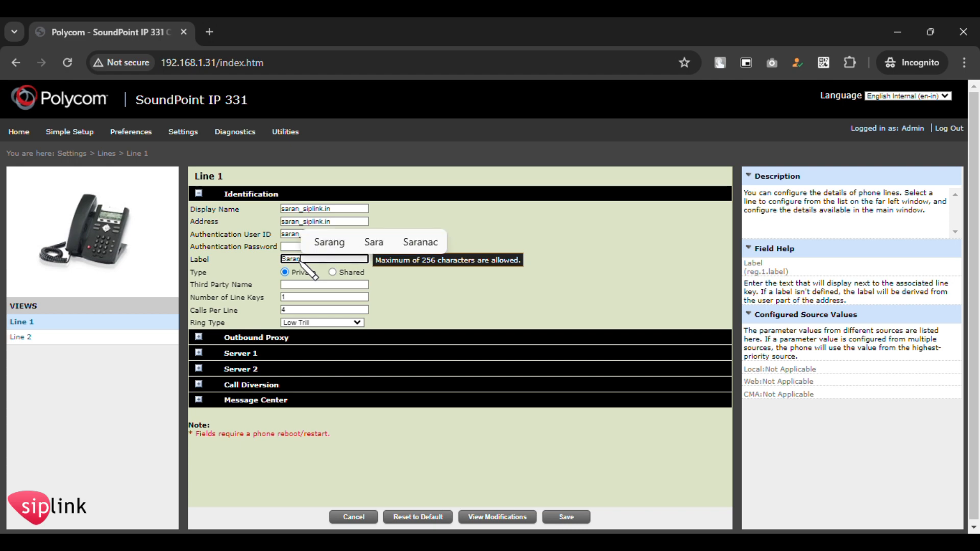
pyautogui.write('7777')
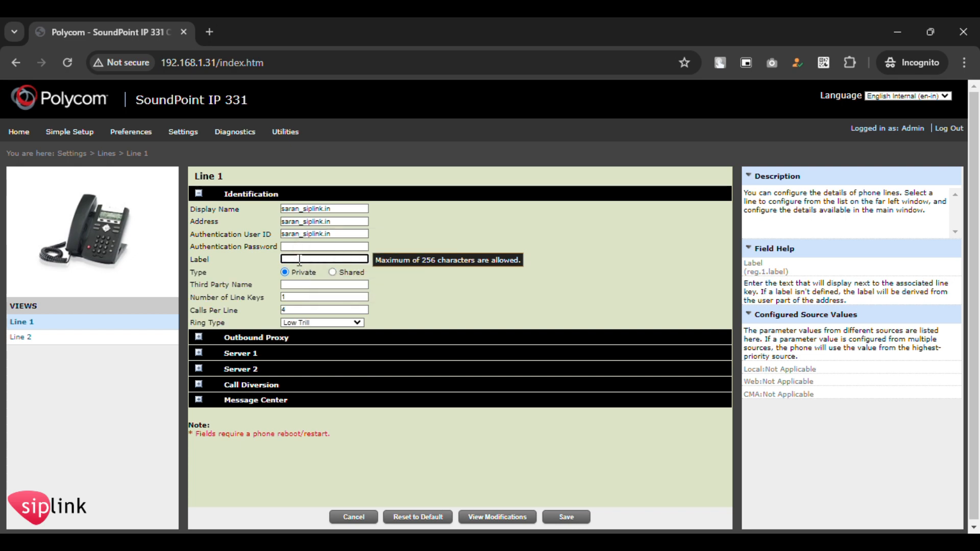
pyautogui.write('777')
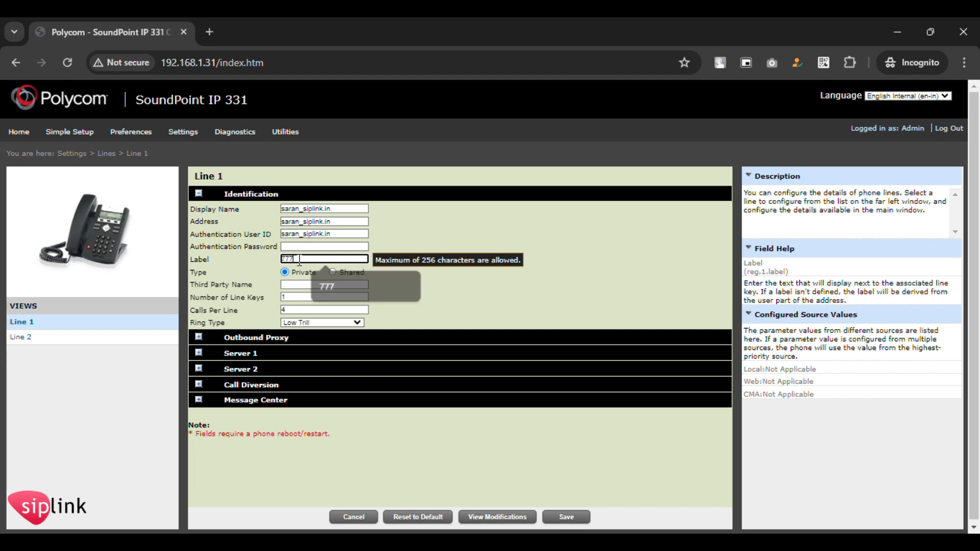
# Step: Set Line 1's outbound proxy address to cloudpbx.siplink.in, copied from the credentials note, and its port to 5060
pyautogui.click(260, 339)
pyautogui.click(250, 352)
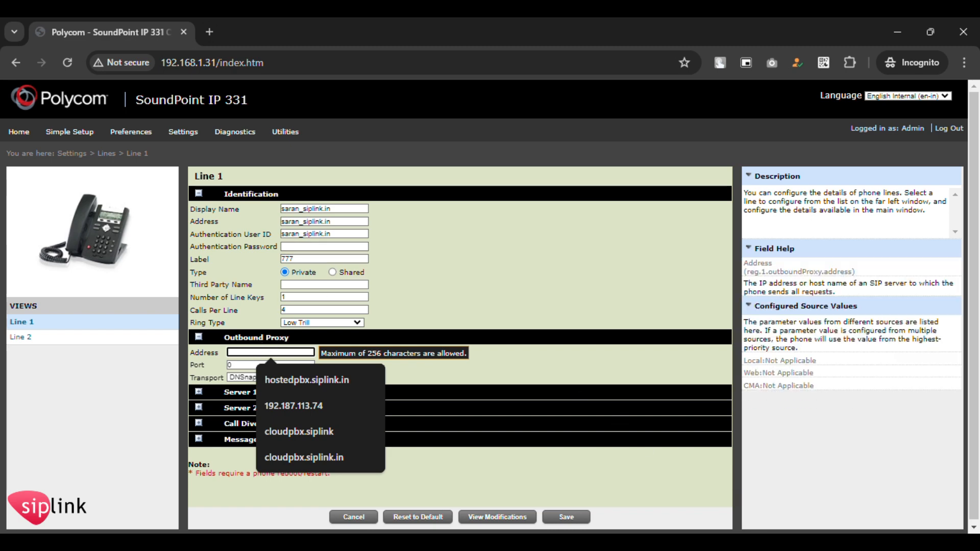
pyautogui.hotkey('alt', 'Tab')
pyautogui.moveTo(690, 312); pyautogui.dragTo(613, 314)
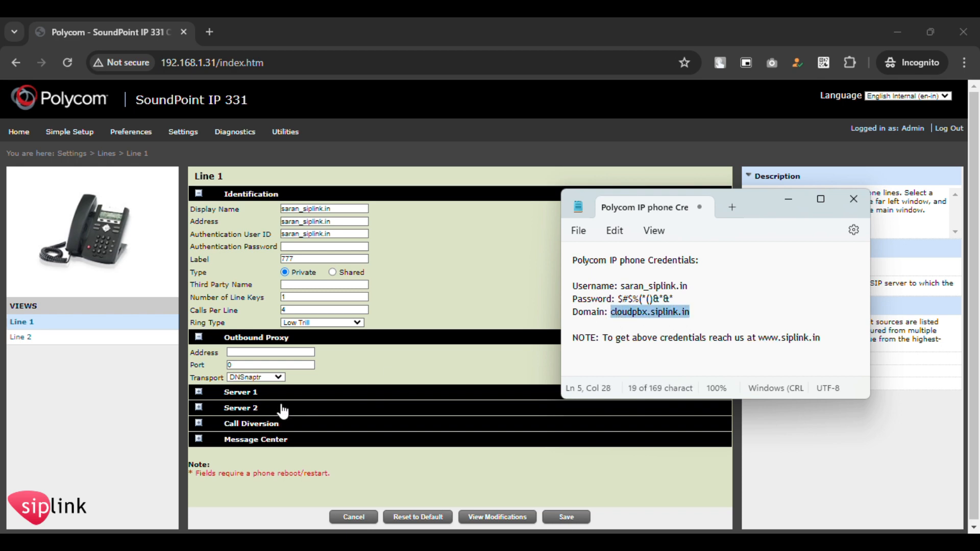
pyautogui.hotkey('ctrl', 'c')
pyautogui.hotkey('alt', 'Tab')
pyautogui.hotkey('ctrl', 'v')
pyautogui.press('Tab')
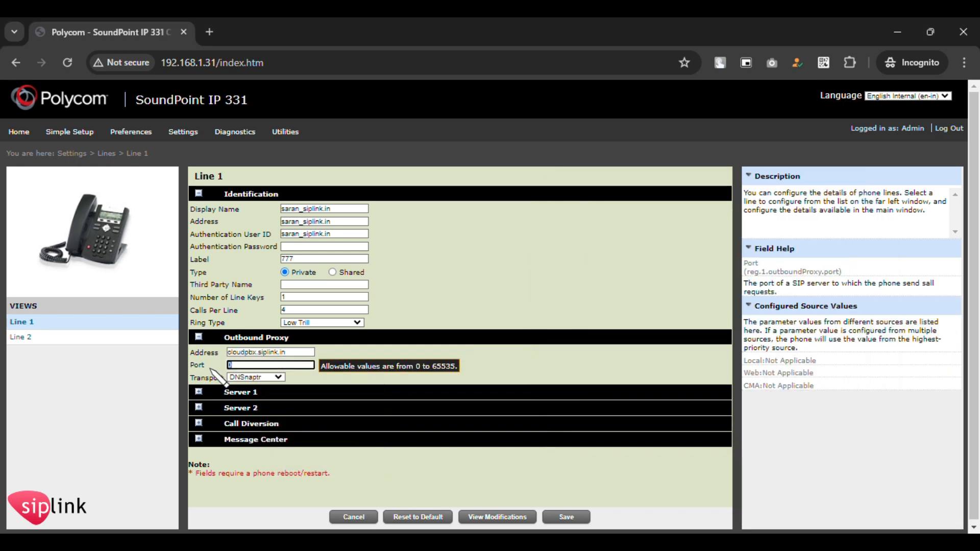
pyautogui.write('5060')
pyautogui.press('Tab')
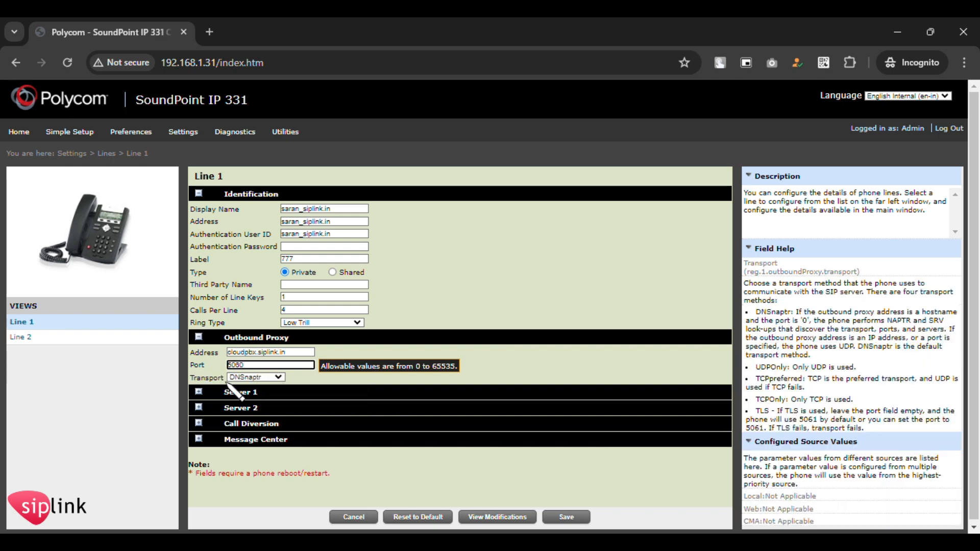
# Step: Set Line 1's Server 1 address to cloudpbx.siplink.in and port to 5060, and save the configuration
pyautogui.click(228, 392)
pyautogui.click(300, 407)
pyautogui.hotkey('ctrl', 'v')
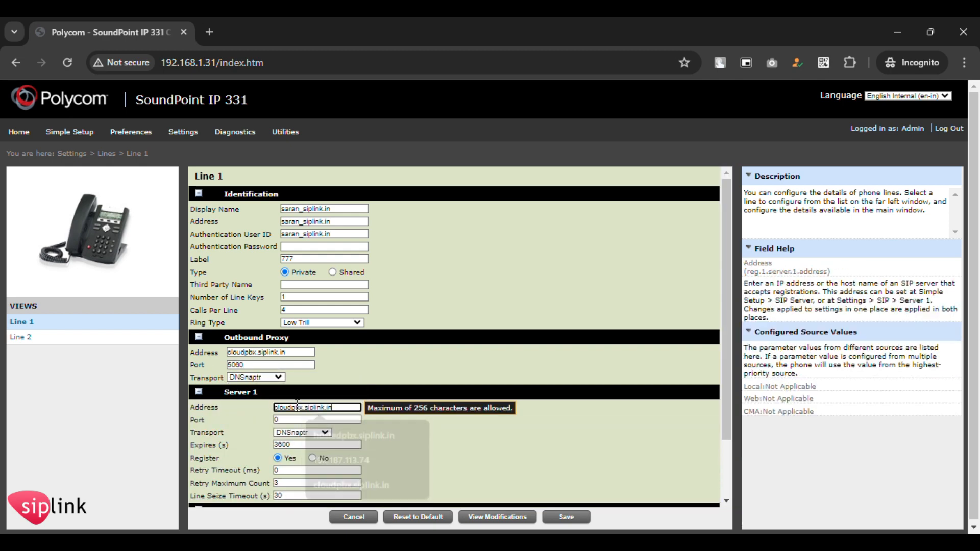
pyautogui.press('Tab')
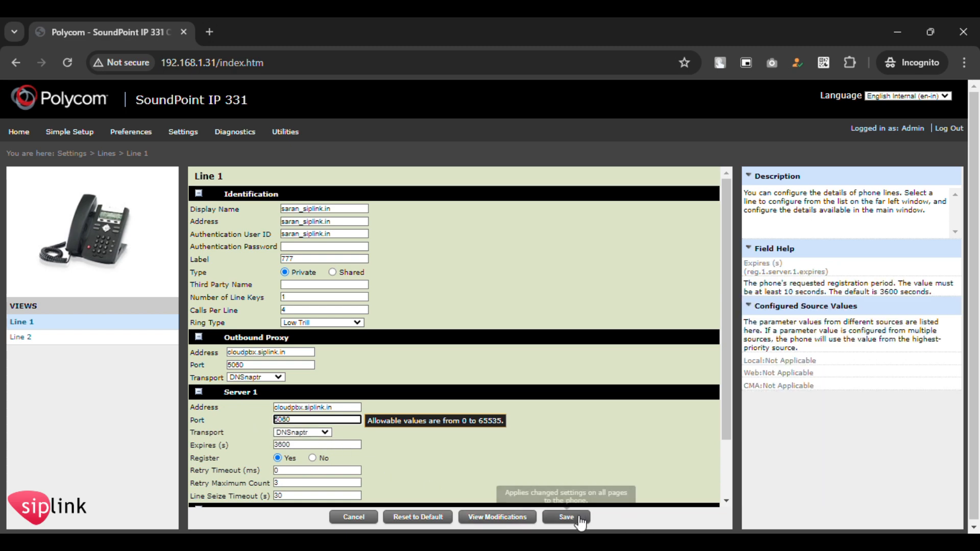
pyautogui.click(581, 518)
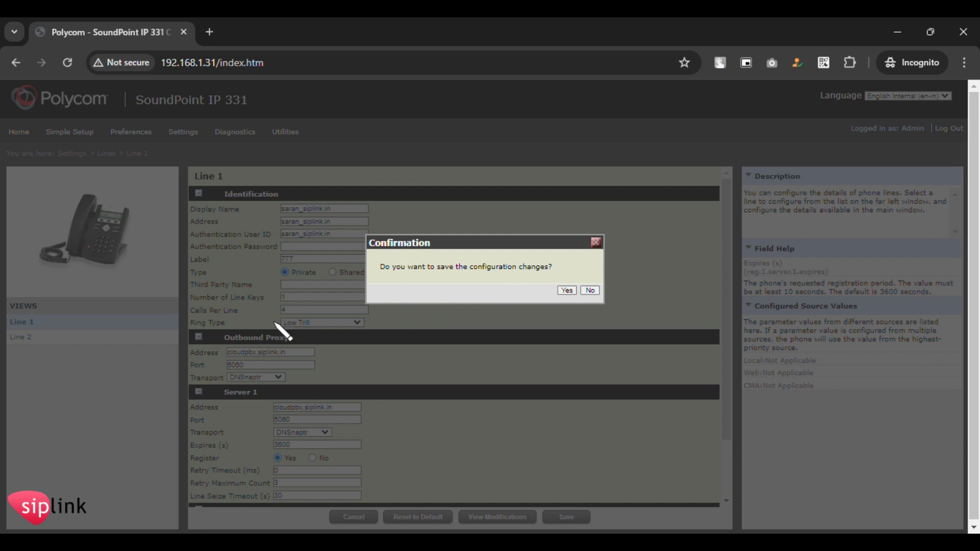
pyautogui.click(565, 291)
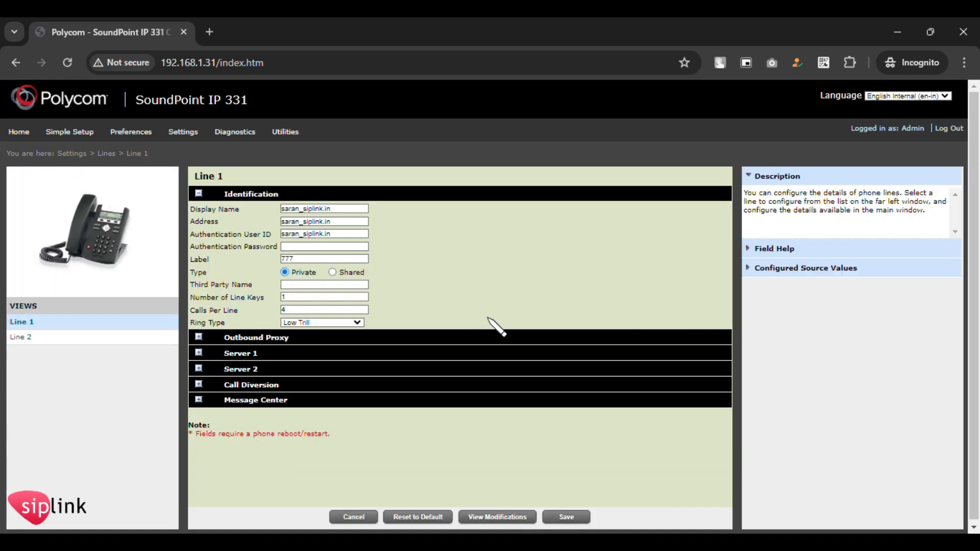
# Step: In Audio Codec Priority, move Siren22, G.722.1C, Siren14, G.722 and G.722.1 from In use to Unused and save the configuration
pyautogui.moveTo(178, 133)
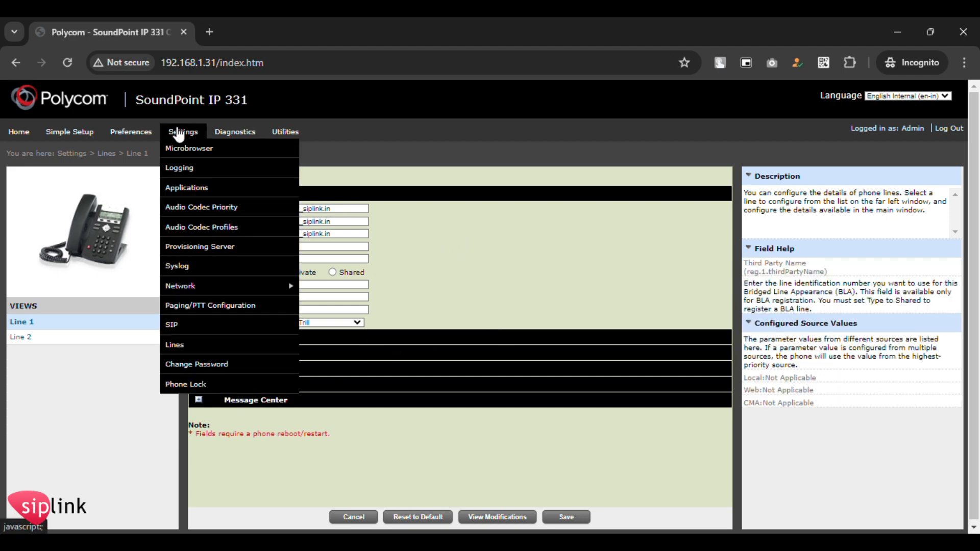
pyautogui.click(204, 207)
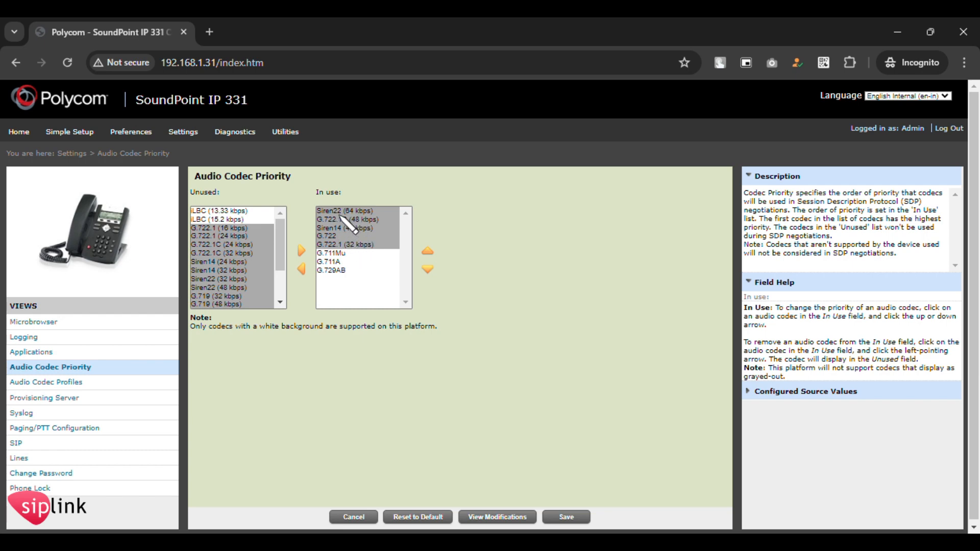
pyautogui.click(302, 270)
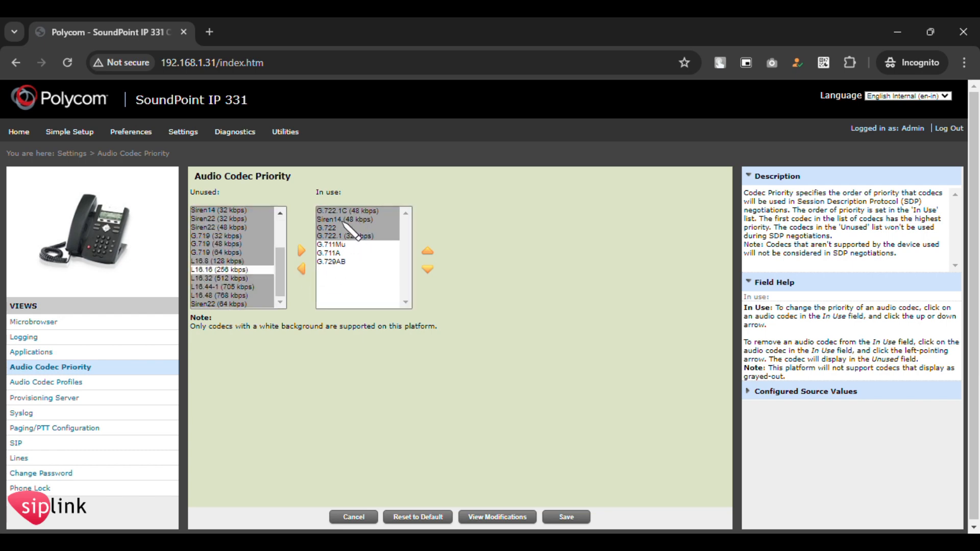
pyautogui.click(303, 270)
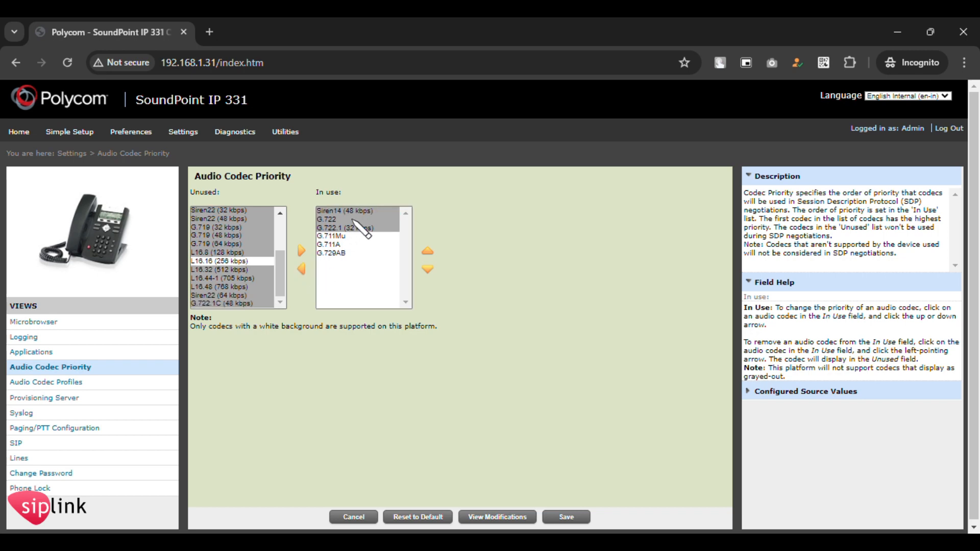
pyautogui.click(350, 211)
pyautogui.click(303, 270)
pyautogui.click(349, 211)
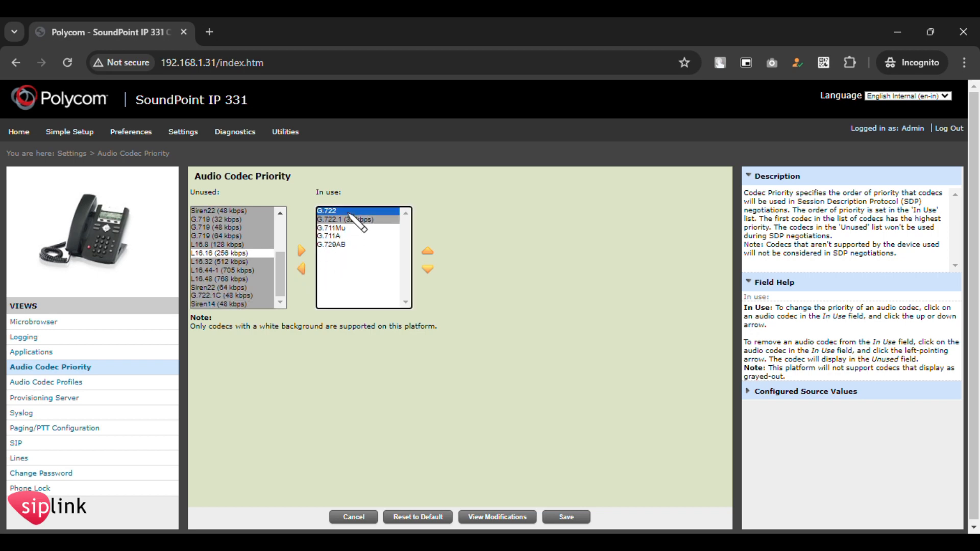
pyautogui.click(304, 270)
pyautogui.click(350, 211)
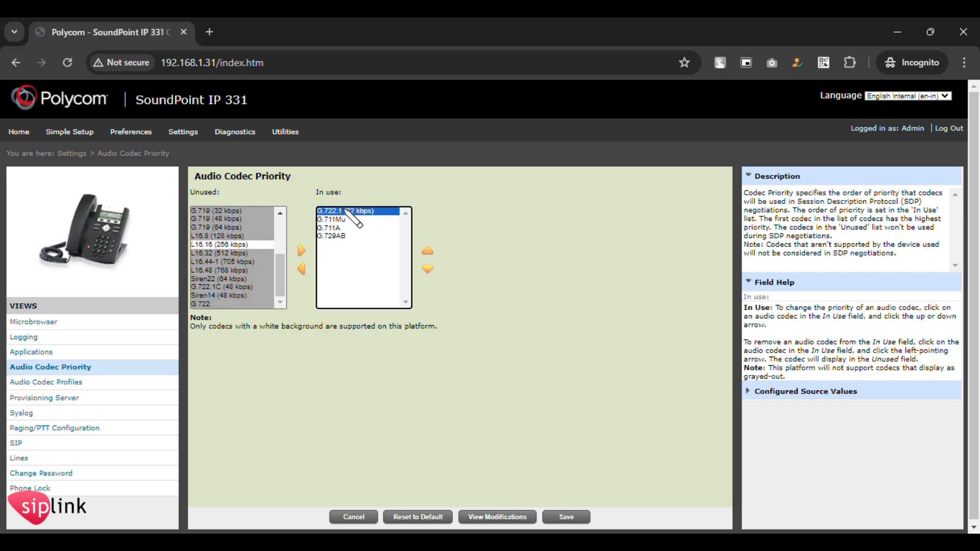
pyautogui.click(303, 270)
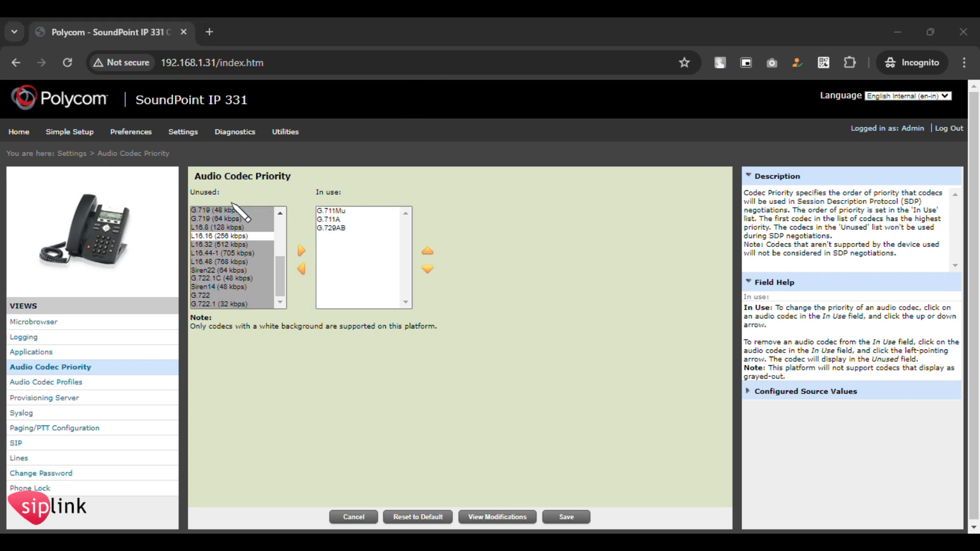
pyautogui.click(330, 228)
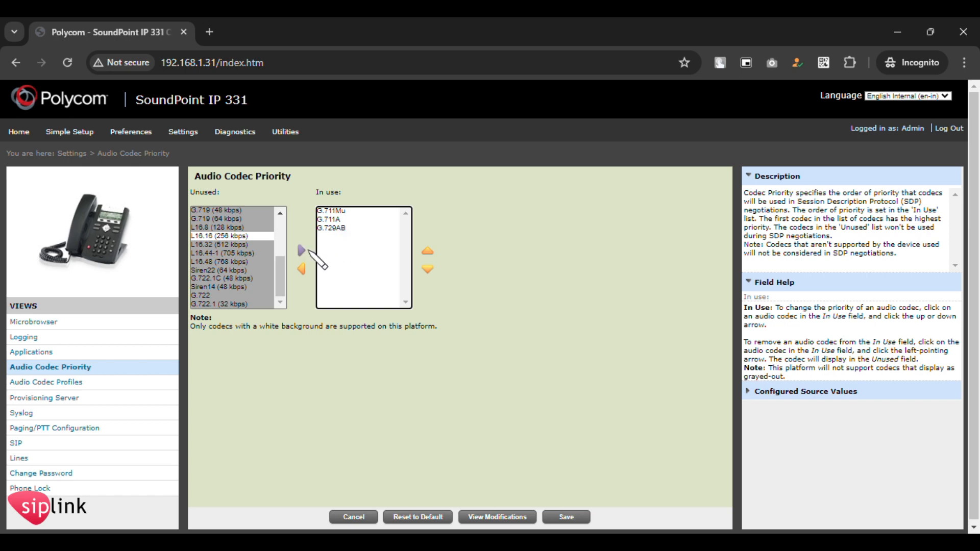
pyautogui.click(567, 517)
pyautogui.click(566, 291)
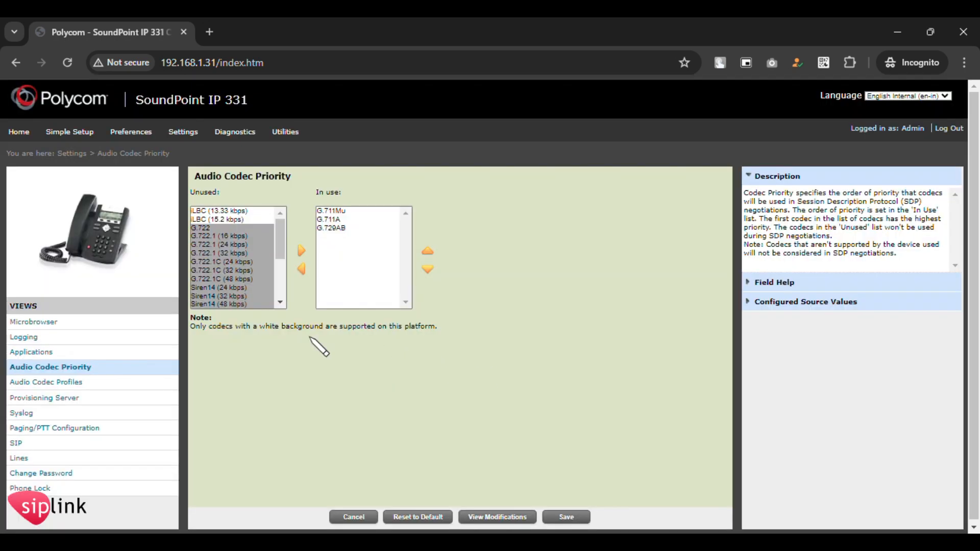
# Step: In the SIP local settings, set the local SIP port to 5060 and clear the Digitmap field
pyautogui.moveTo(182, 137)
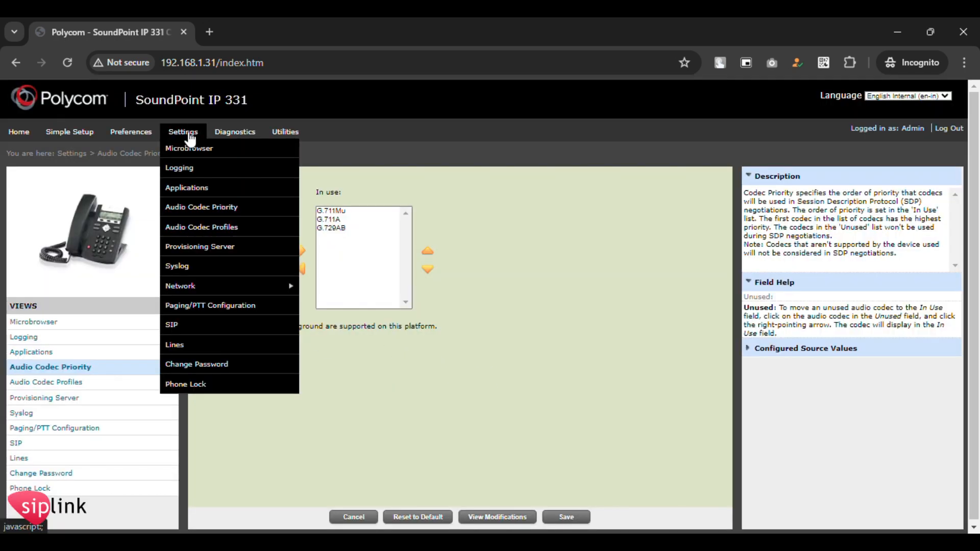
pyautogui.click(179, 326)
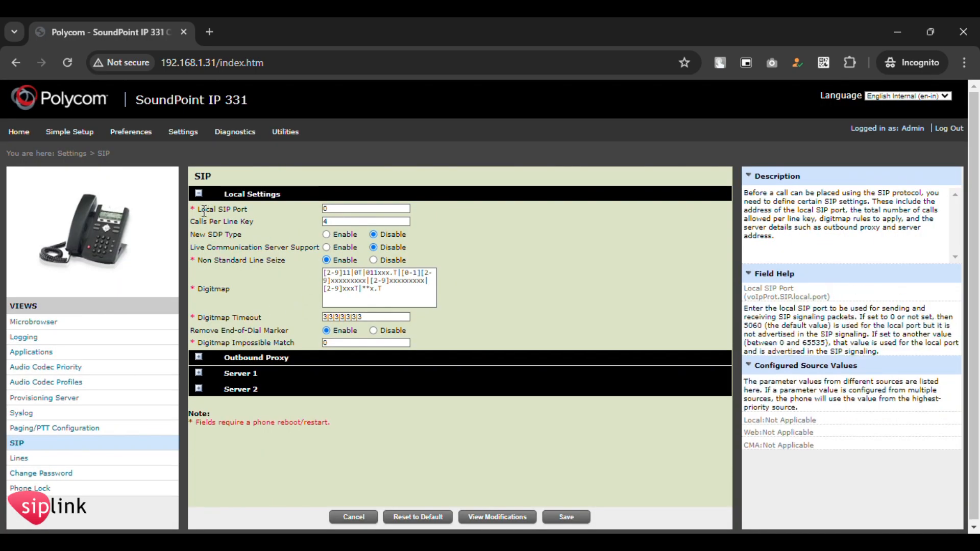
pyautogui.click(341, 208)
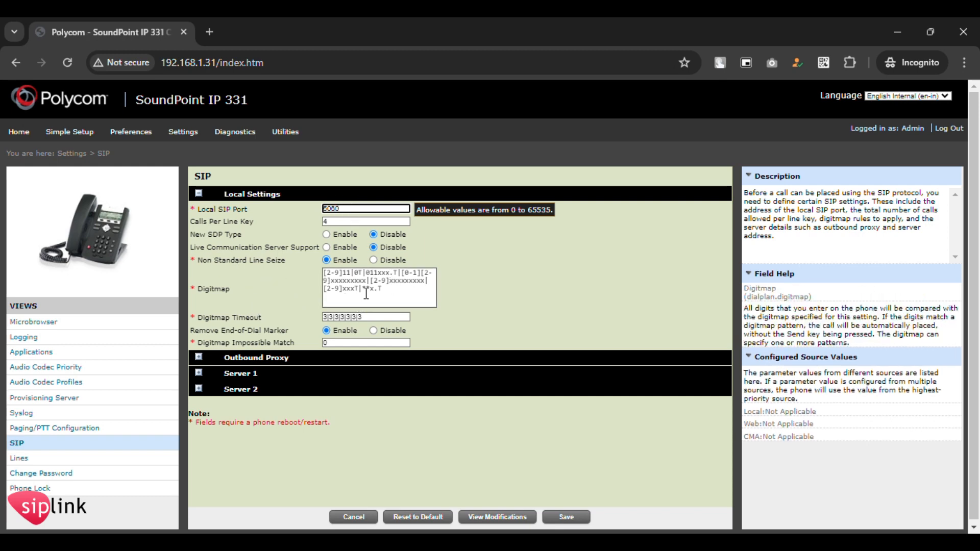
pyautogui.moveTo(397, 288); pyautogui.dragTo(303, 280)
pyautogui.press('BackSpace')
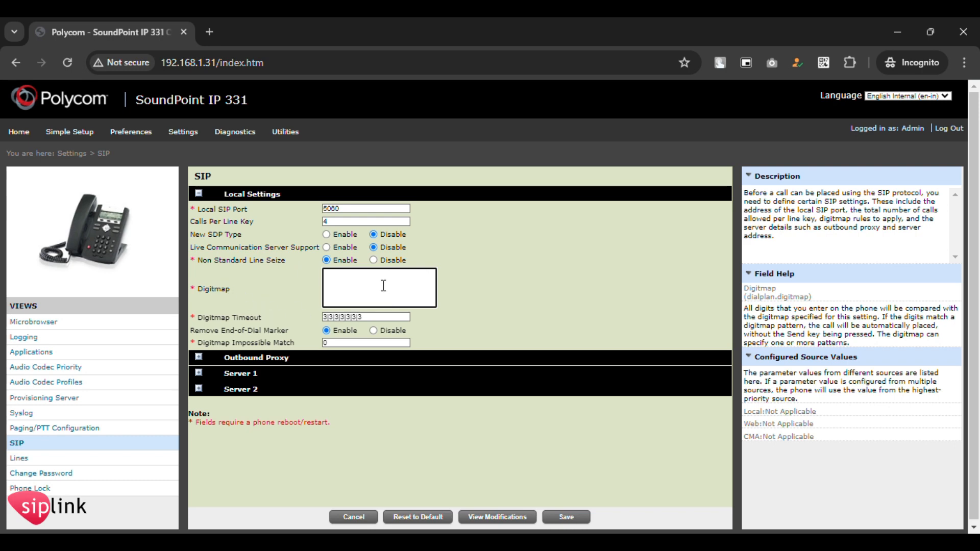
pyautogui.press('Tab')
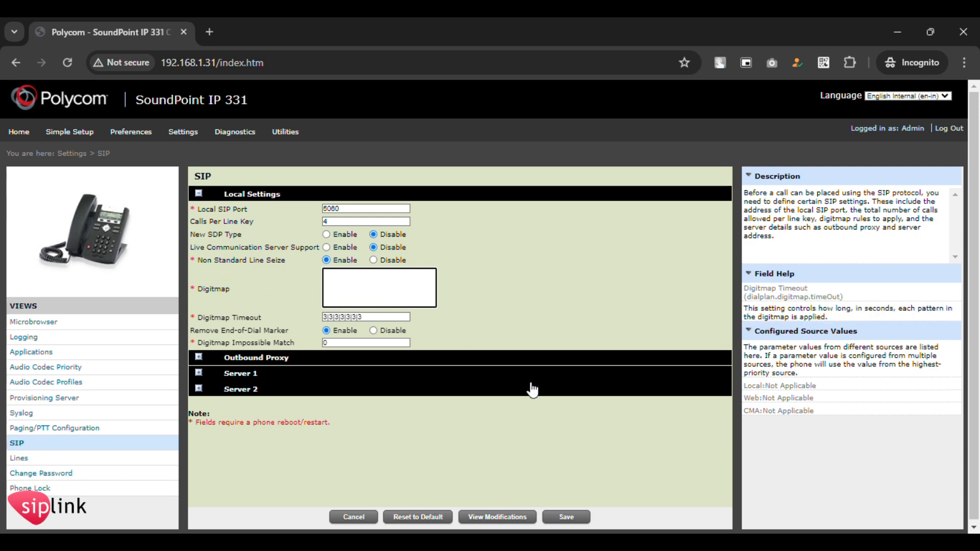
# Step: Save the SIP local settings changes and dismiss the phone restart notice
pyautogui.click(566, 517)
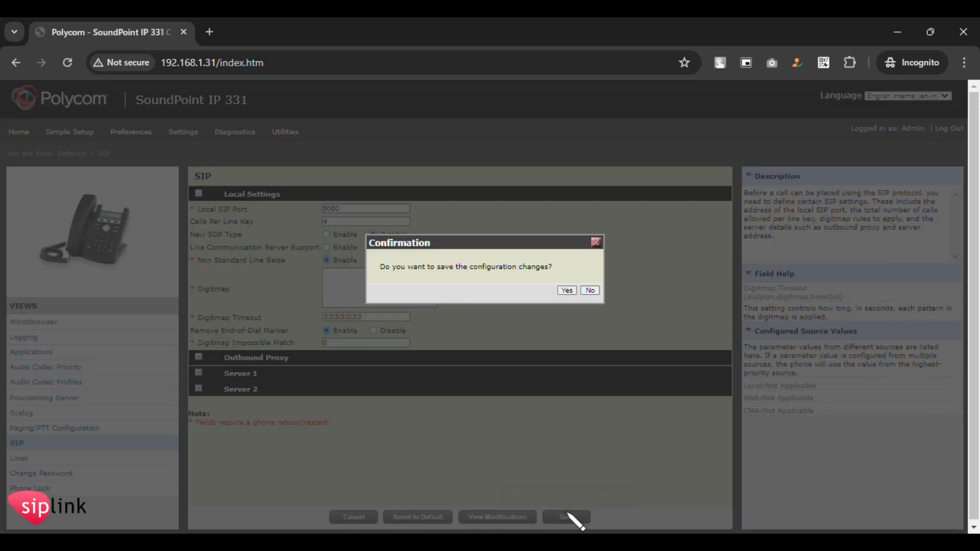
pyautogui.click(566, 291)
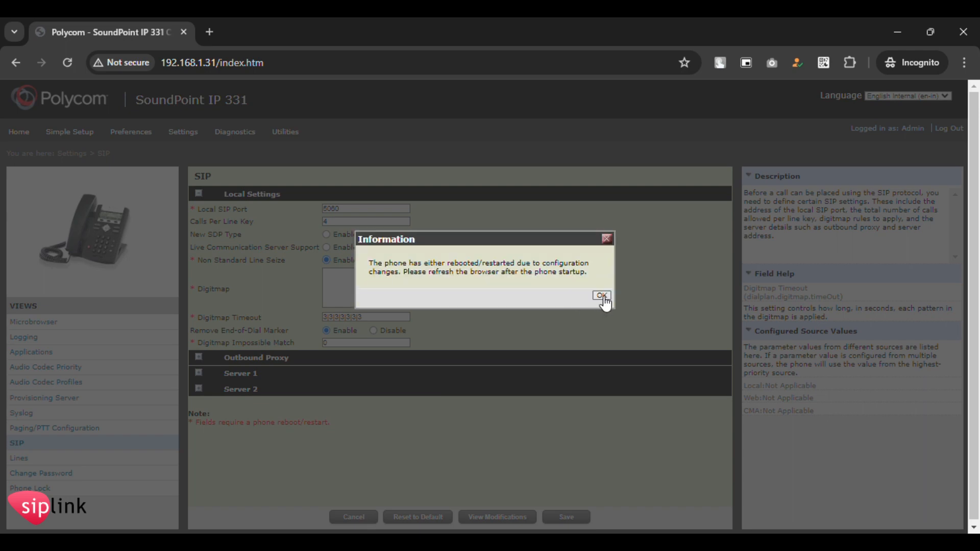
pyautogui.click(601, 296)
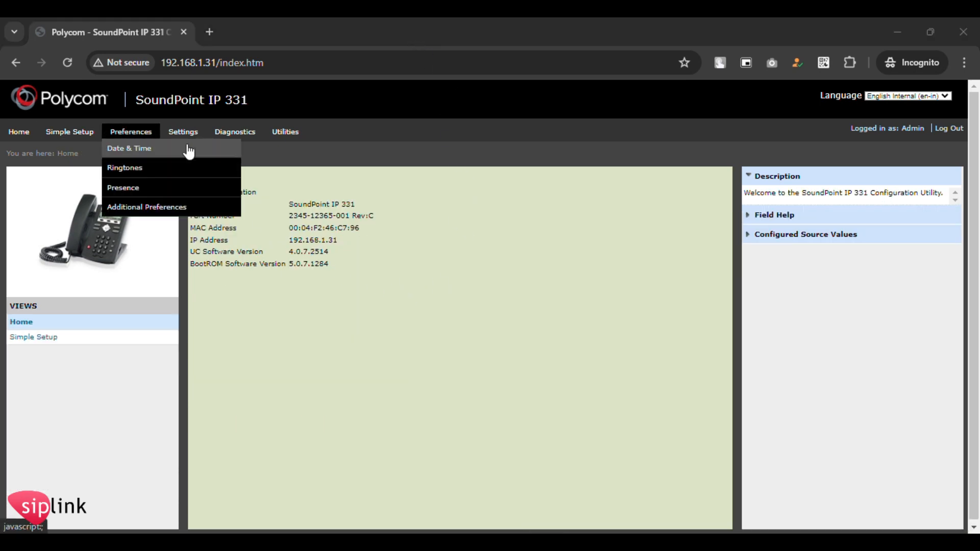
# Step: In Simple Setup, set the SIP Outbound Proxy address to cloudpbx.siplink.in, copied from the credentials note, and its port to 5060
pyautogui.click(78, 135)
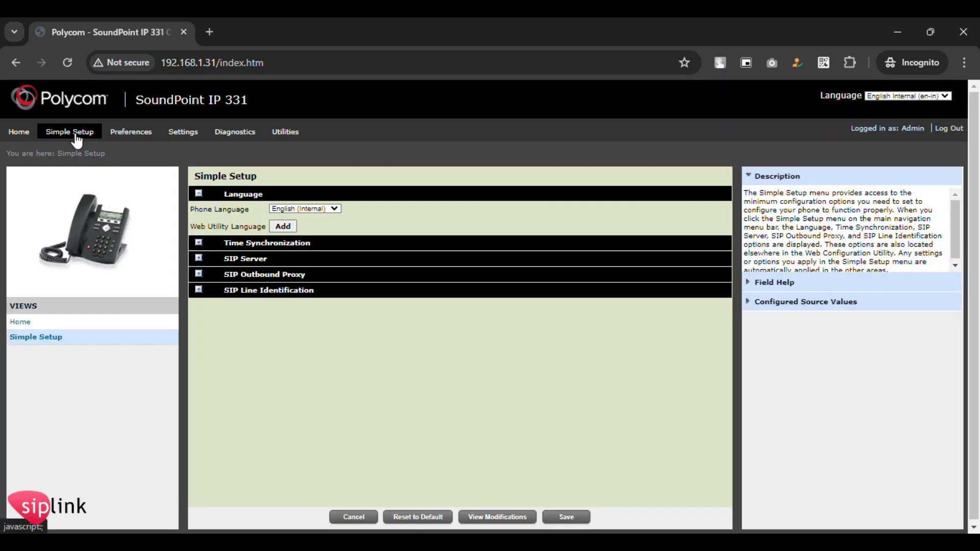
pyautogui.click(247, 281)
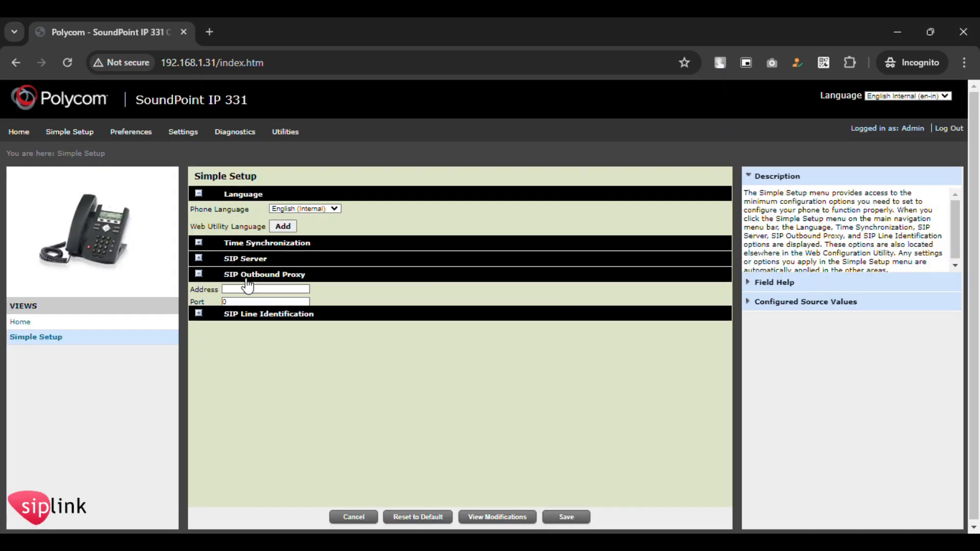
pyautogui.click(256, 320)
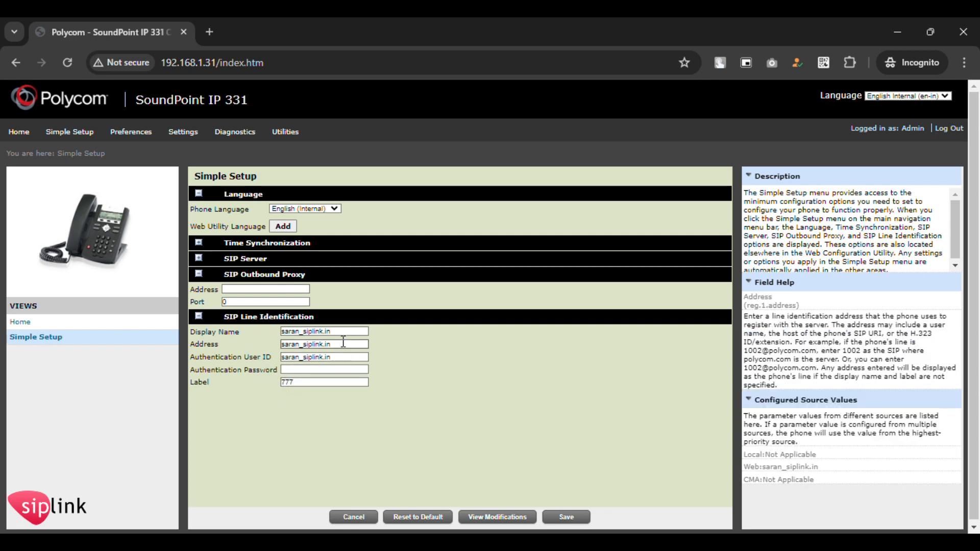
pyautogui.click(255, 288)
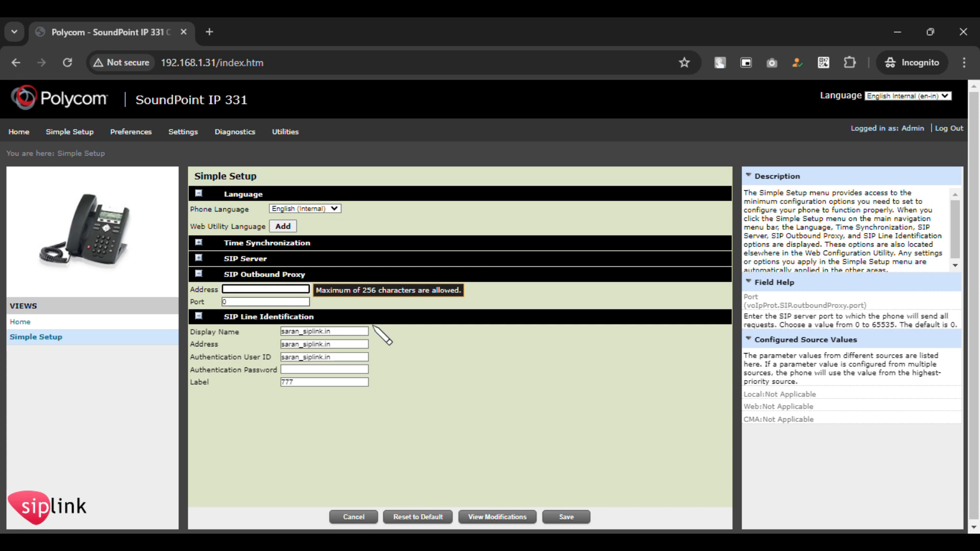
pyautogui.click(510, 542)
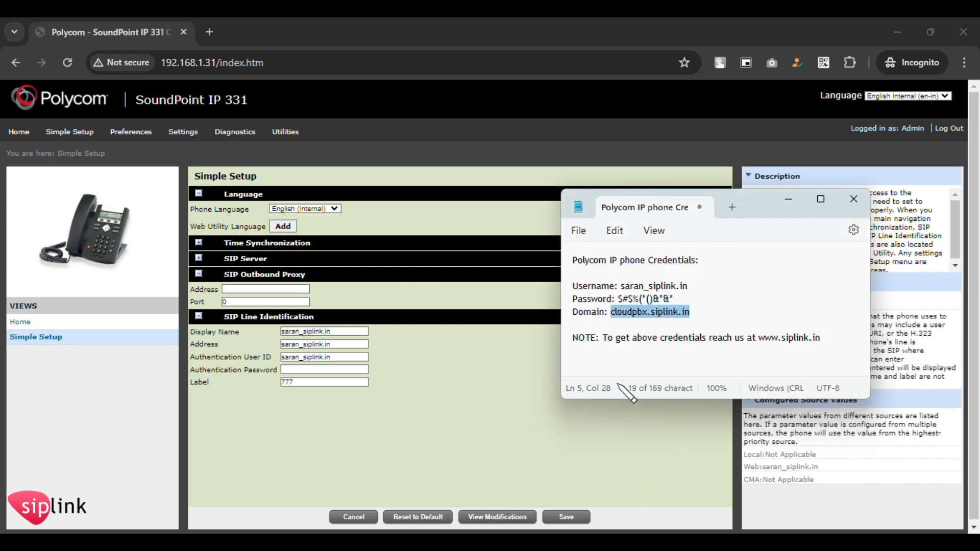
pyautogui.click(256, 289)
pyautogui.write('cloudpbx.siplink.in')
pyautogui.click(231, 301)
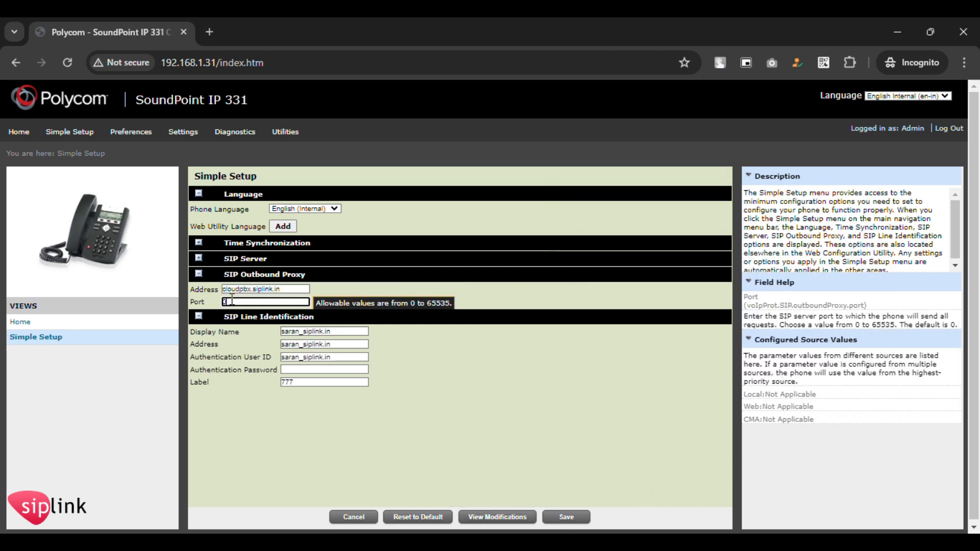
# Step: Set the Simple Setup SIP Server address to cloudpbx.siplink.in and port to 5060, and save the configuration
pyautogui.click(260, 265)
pyautogui.click(266, 274)
pyautogui.write('cloudpbx.siplink.in')
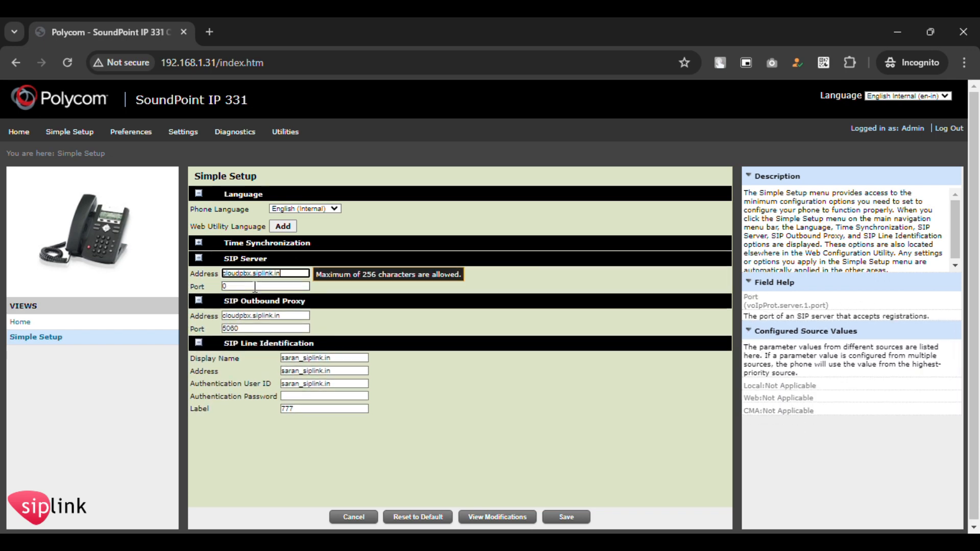
pyautogui.click(255, 286)
pyautogui.write('5060')
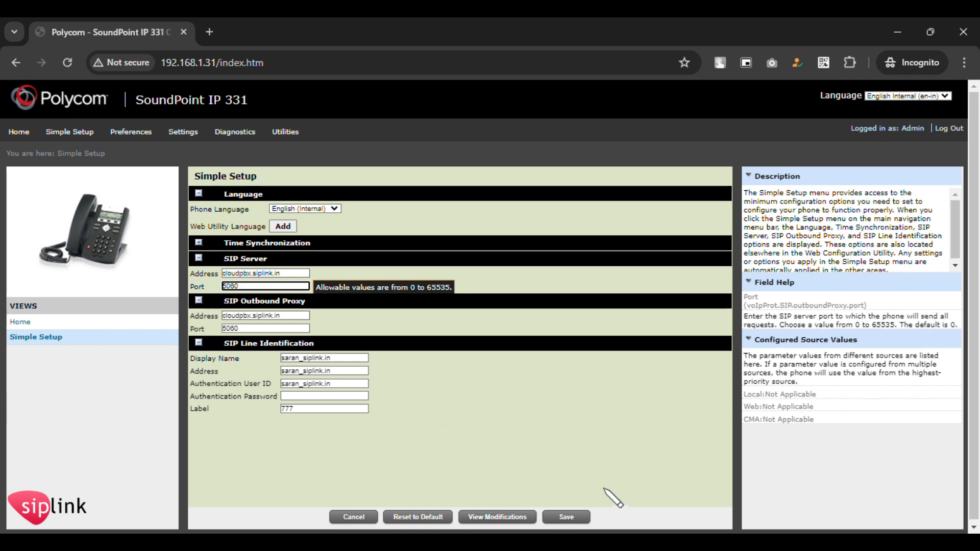
pyautogui.click(568, 518)
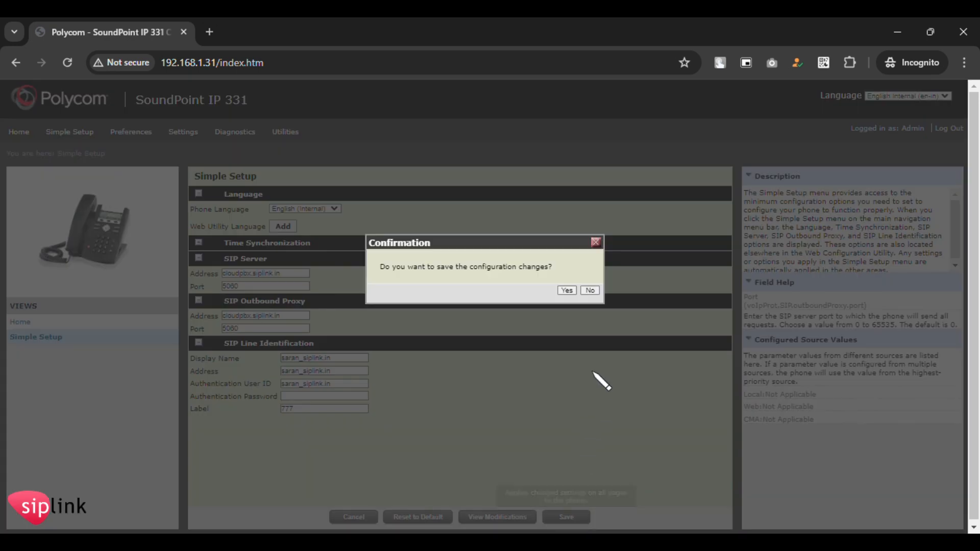
pyautogui.click(565, 290)
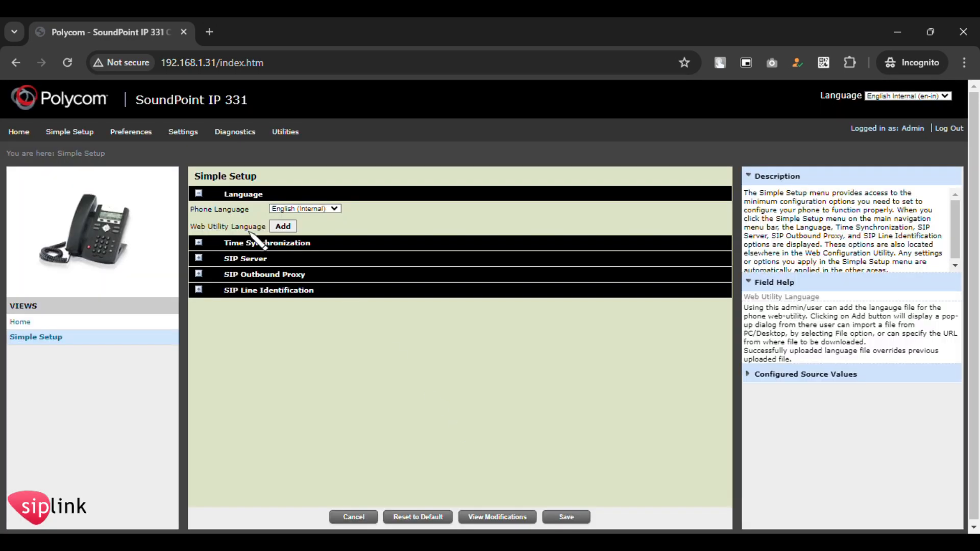
# Step: Open the Date & Time preferences and expand the Time Synchronization and Daylight Savings sections
pyautogui.moveTo(129, 134)
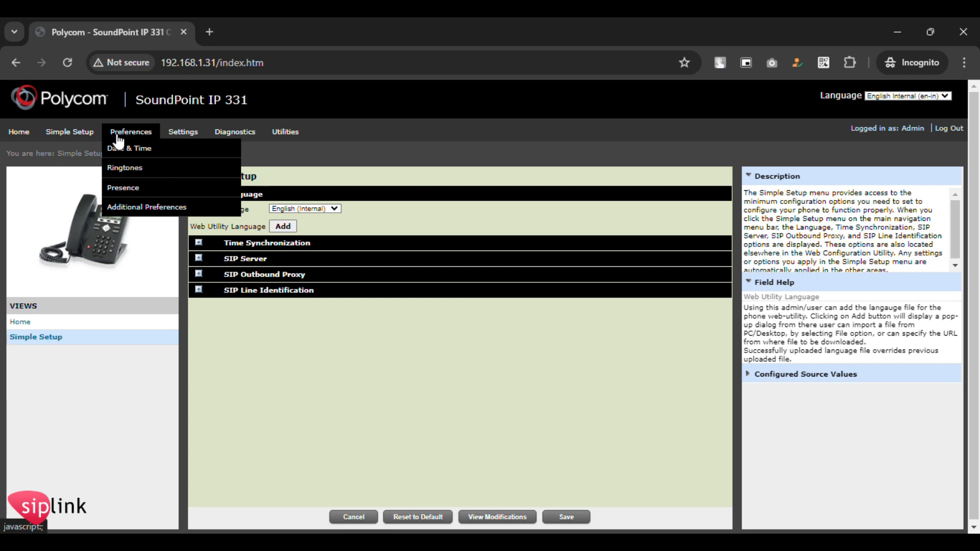
pyautogui.click(152, 155)
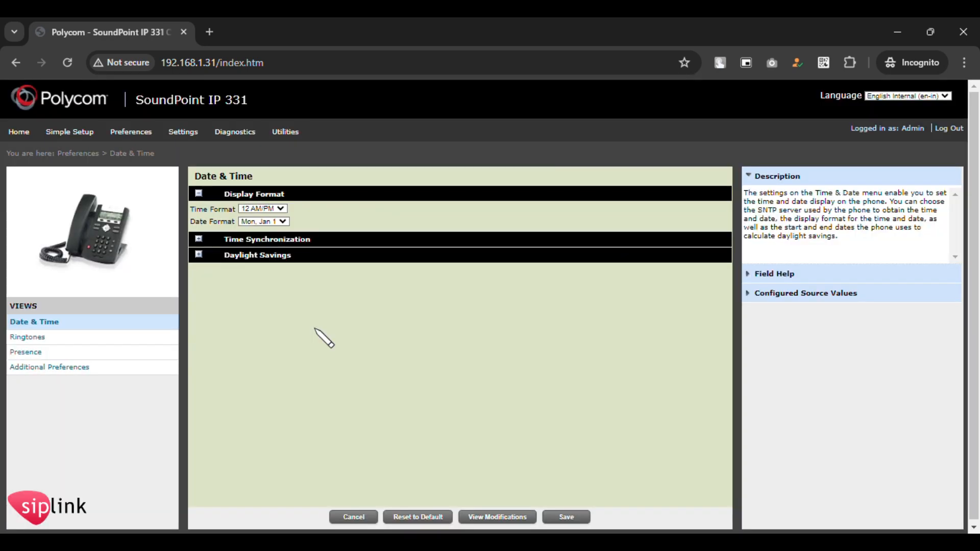
pyautogui.click(269, 240)
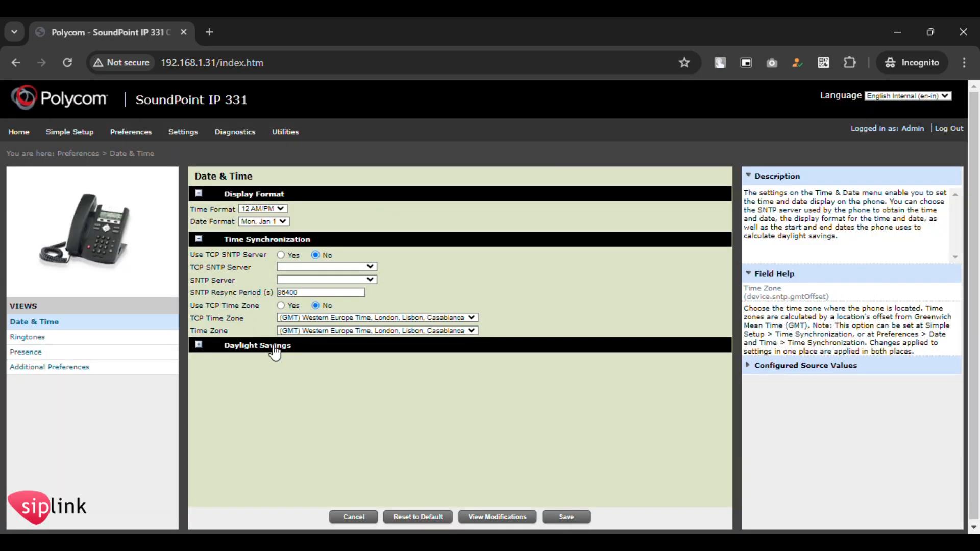
pyautogui.click(275, 351)
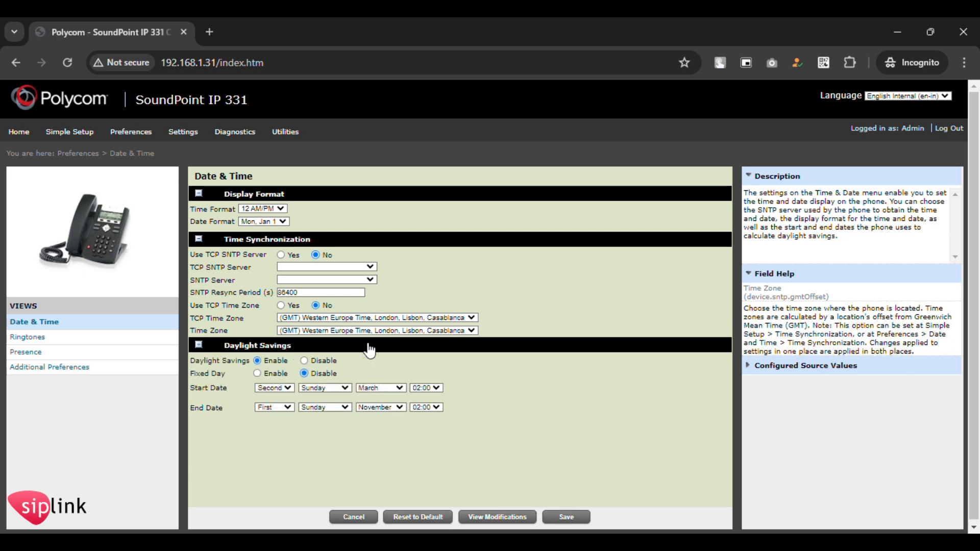
pyautogui.click(469, 317)
pyautogui.moveTo(475, 359); pyautogui.dragTo(477, 380)
pyautogui.click(557, 413)
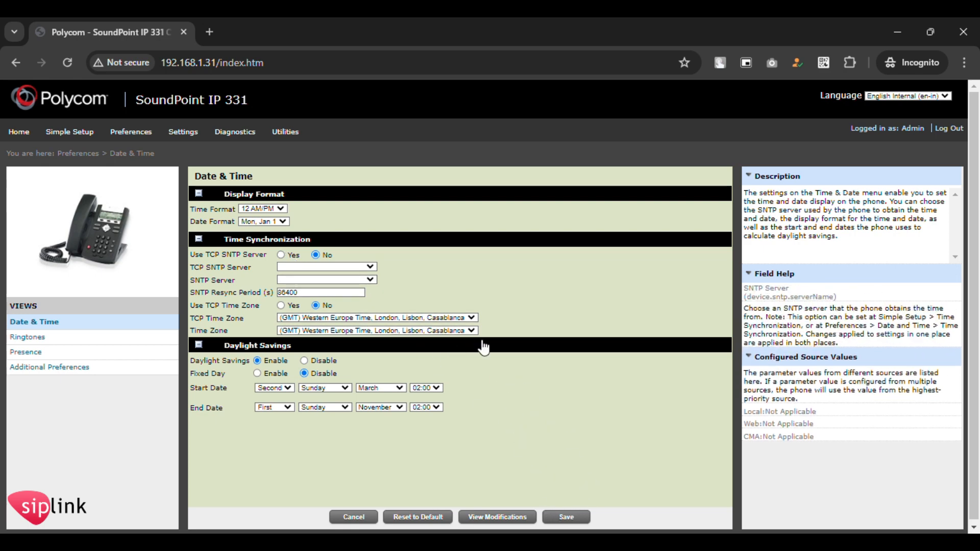
# Step: Set both TCP Time Zone and Time Zone to (GMT -8:00) Pacific Time (US & Canada), and save the configuration
pyautogui.click(470, 318)
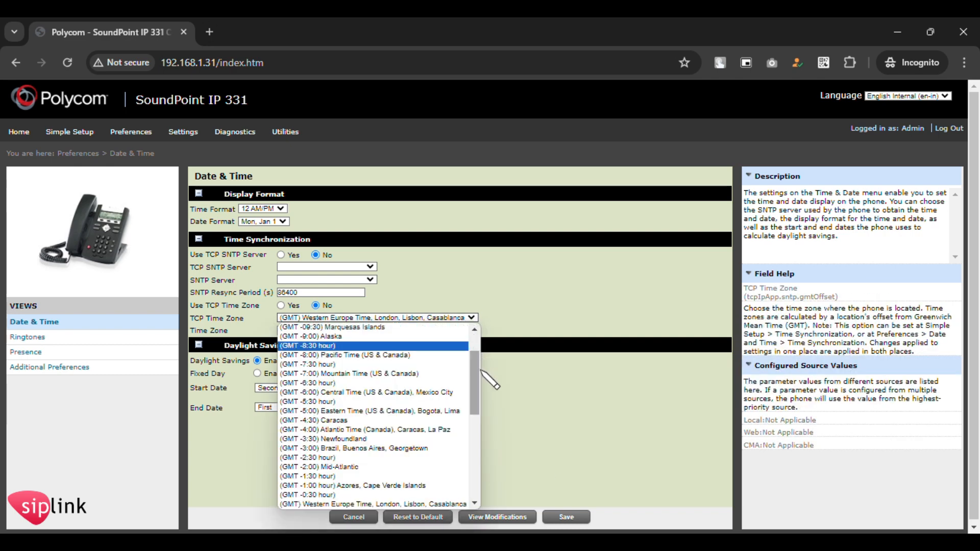
pyautogui.scroll(-2, 477, 375)
pyautogui.scroll(3, 478, 383)
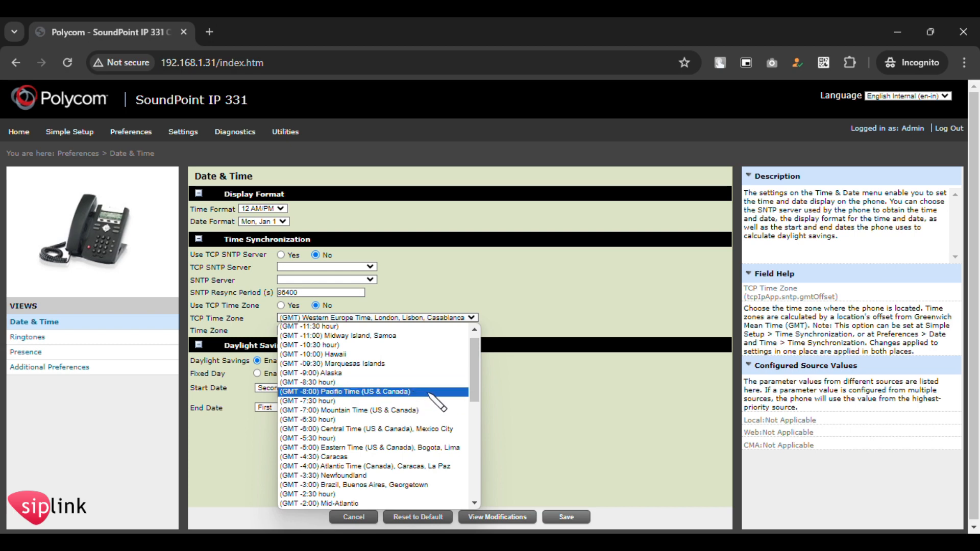
pyautogui.click(393, 392)
pyautogui.click(462, 330)
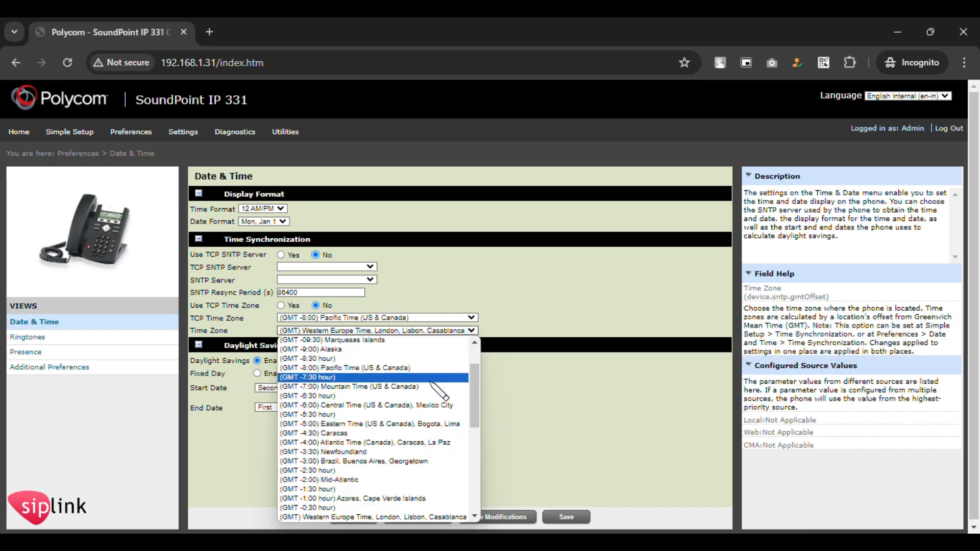
pyautogui.click(439, 368)
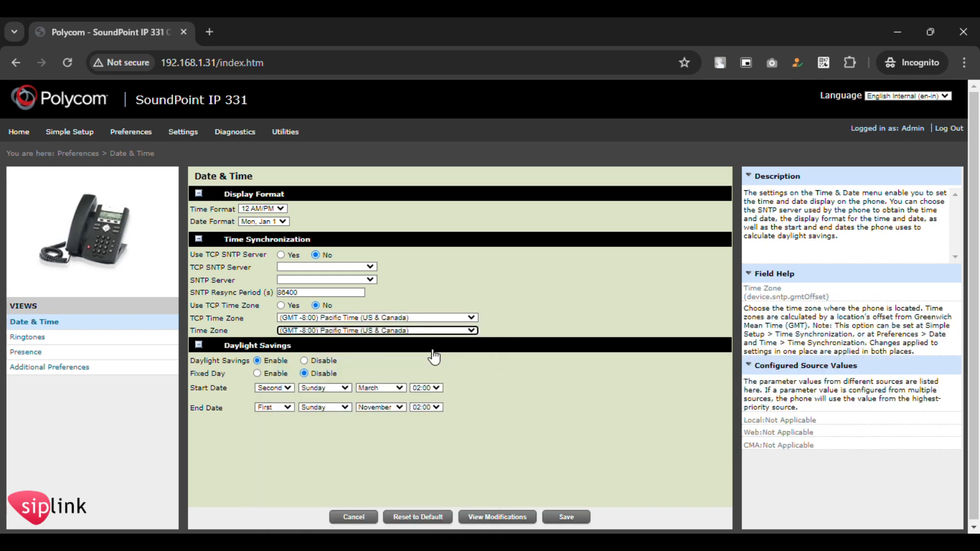
pyautogui.click(564, 510)
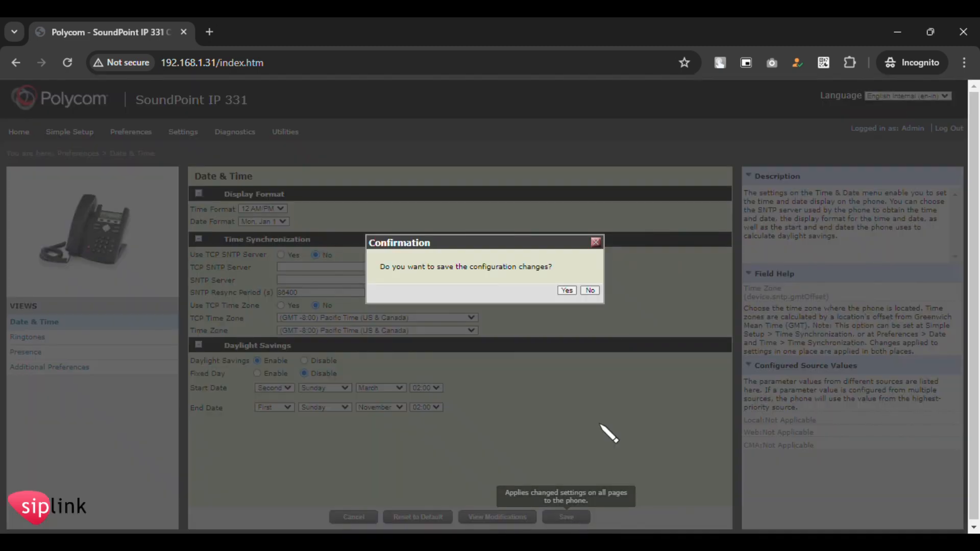
pyautogui.click(566, 291)
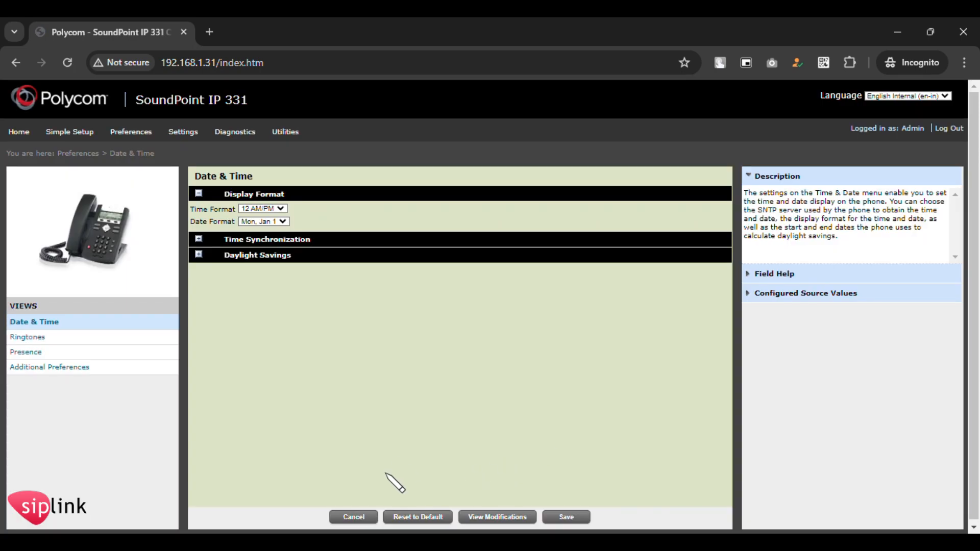
# Step: Review the identification fields of Line 1 and Line 2 in the line settings, including display name and address
pyautogui.click(22, 136)
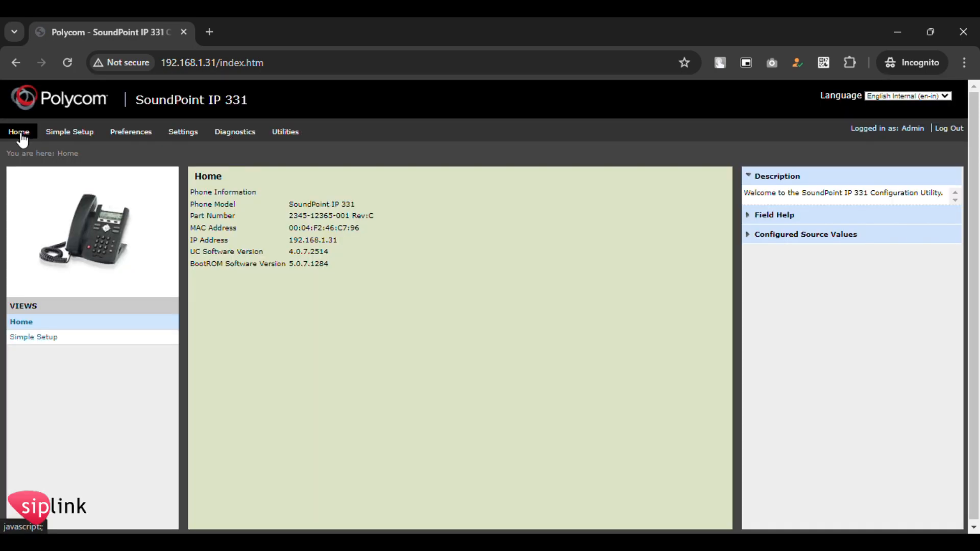
pyautogui.moveTo(167, 145)
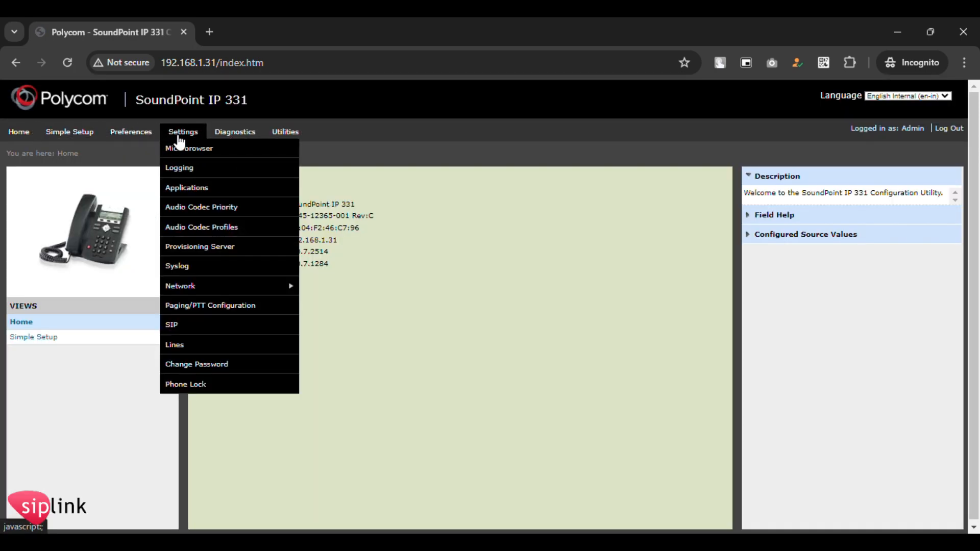
pyautogui.click(191, 345)
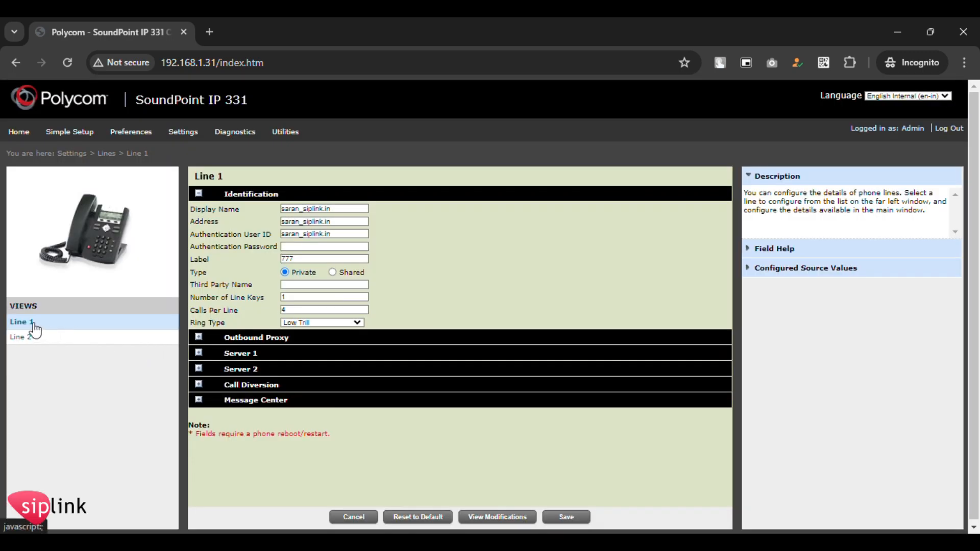
pyautogui.moveTo(344, 210); pyautogui.dragTo(272, 211)
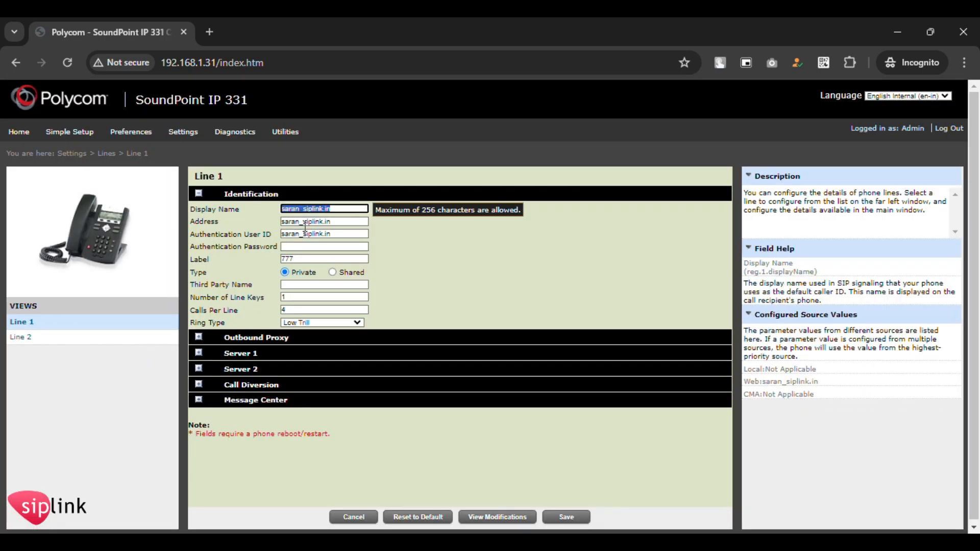
pyautogui.moveTo(340, 231); pyautogui.dragTo(165, 274)
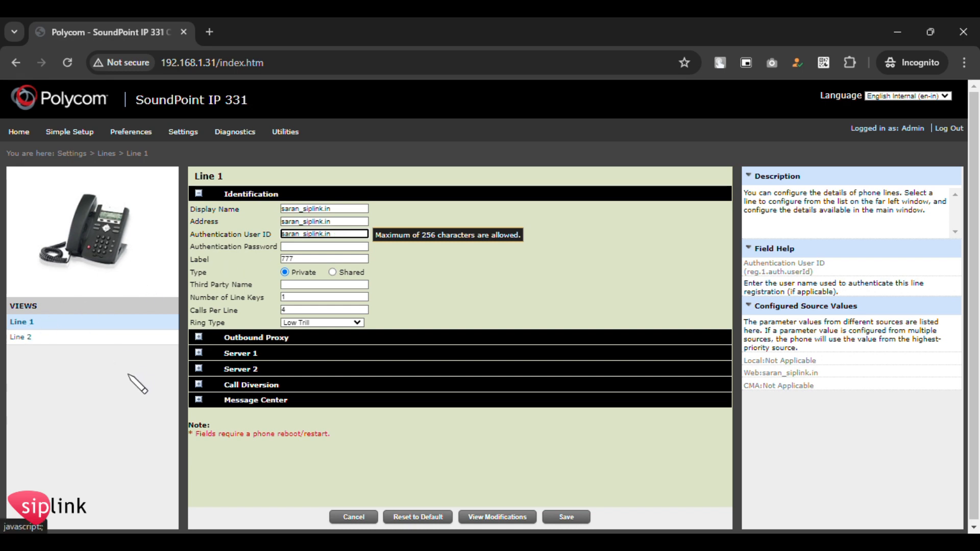
pyautogui.click(30, 342)
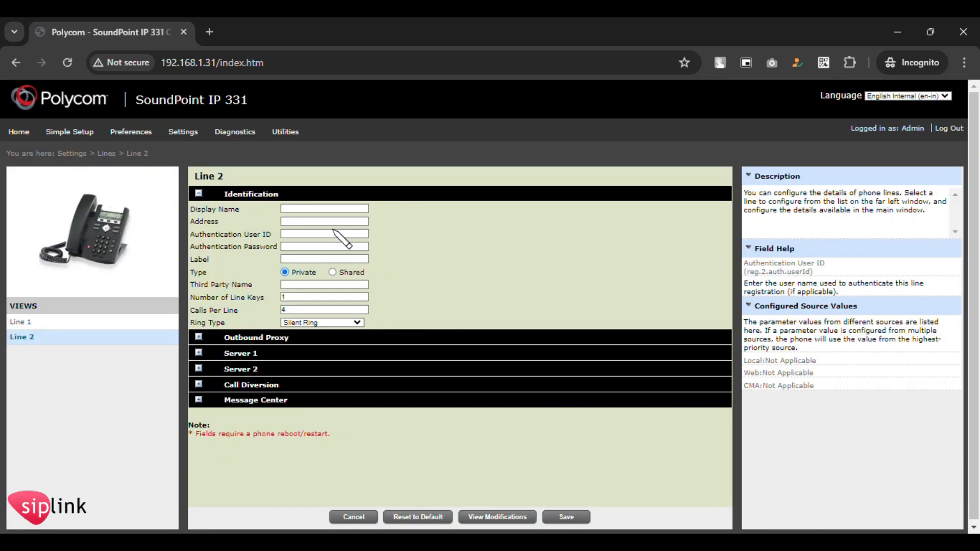
pyautogui.click(328, 210)
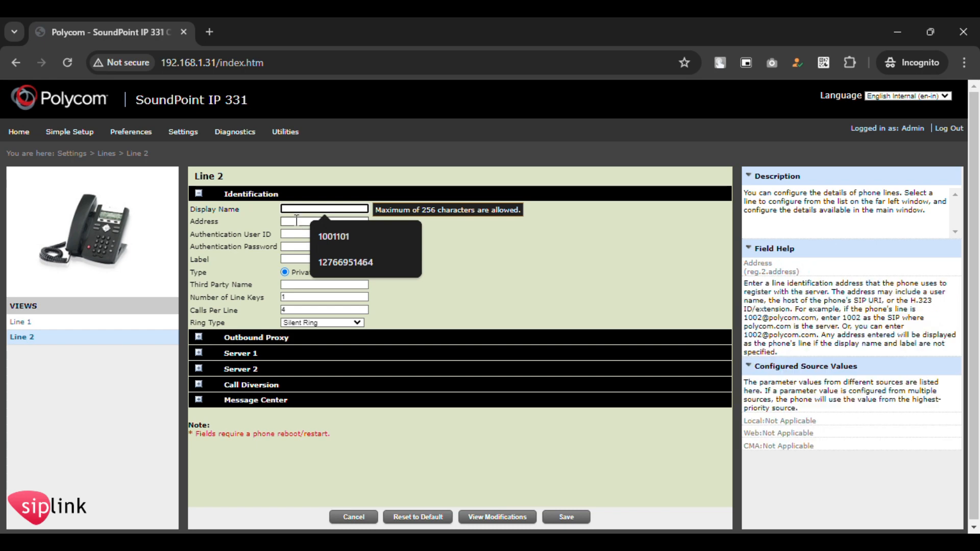
pyautogui.click(297, 222)
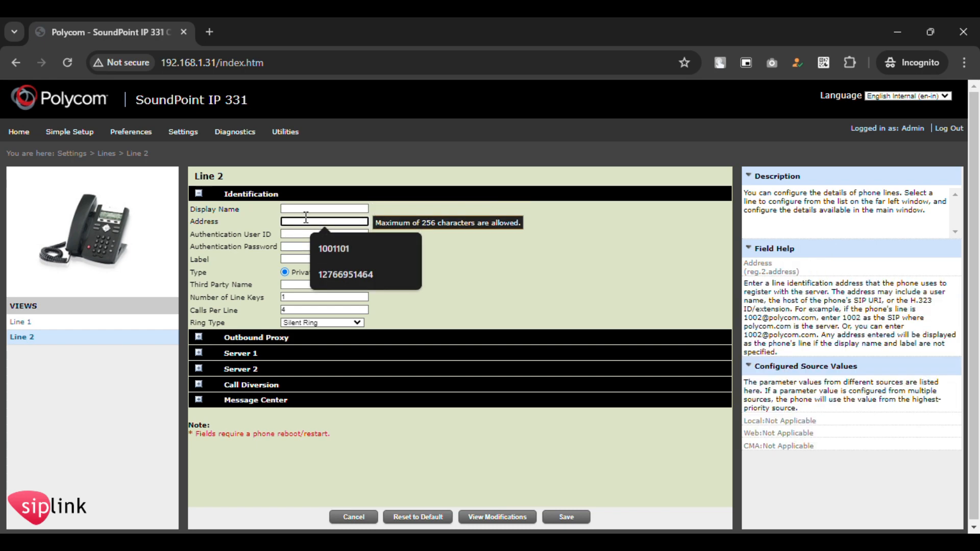